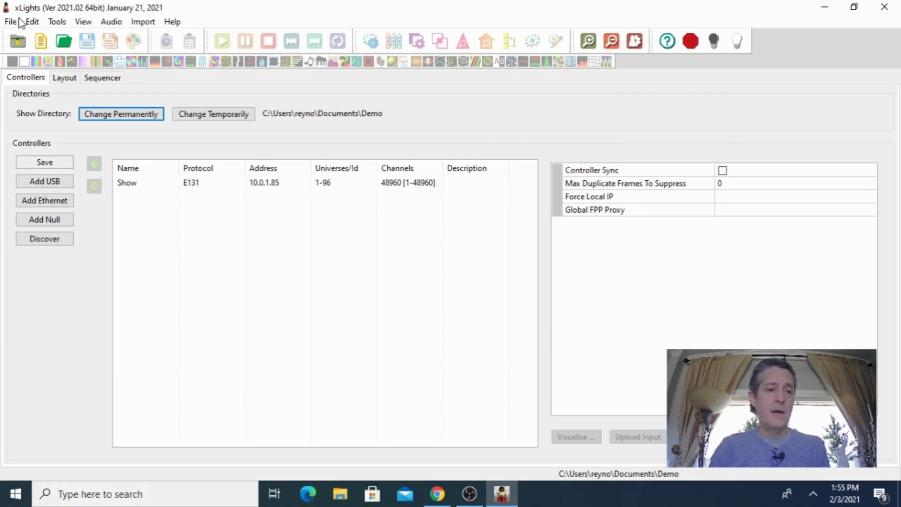
Add a new Star model to the upper-left area of the layout preview.
click(61, 78)
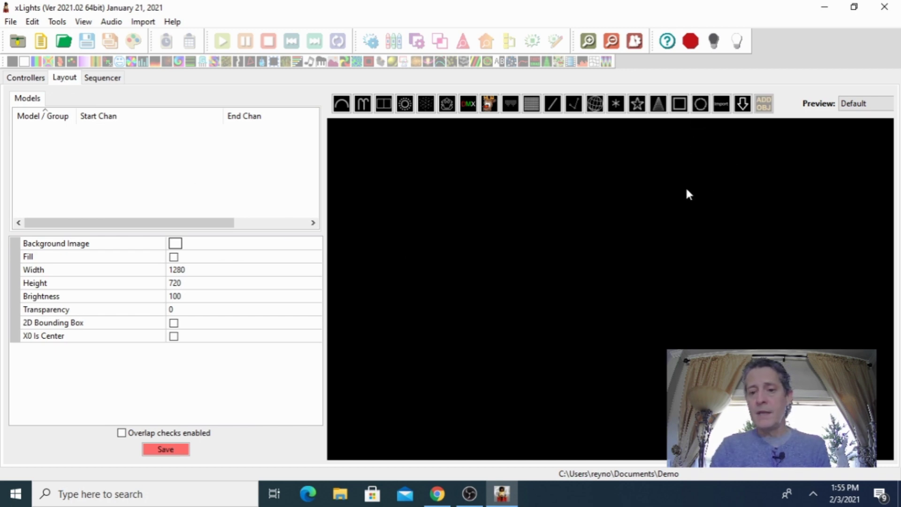
click(637, 104)
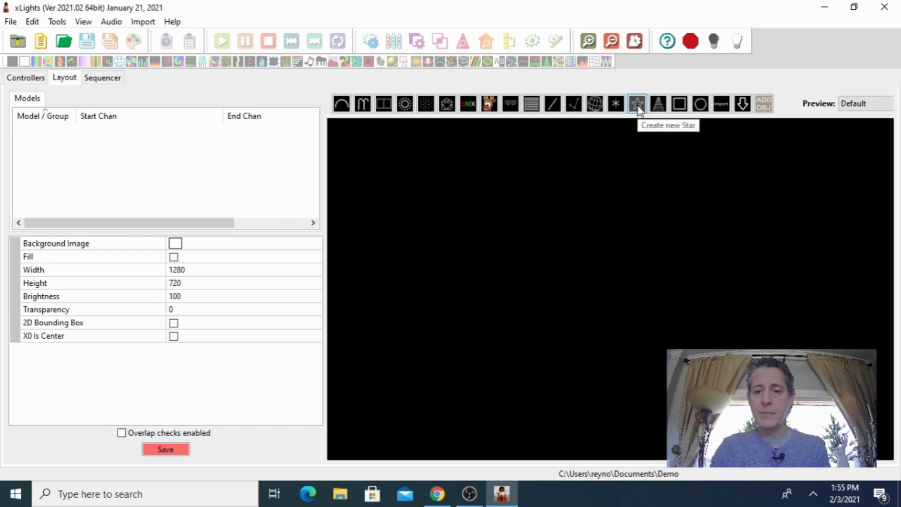
drag(393, 188, 489, 273)
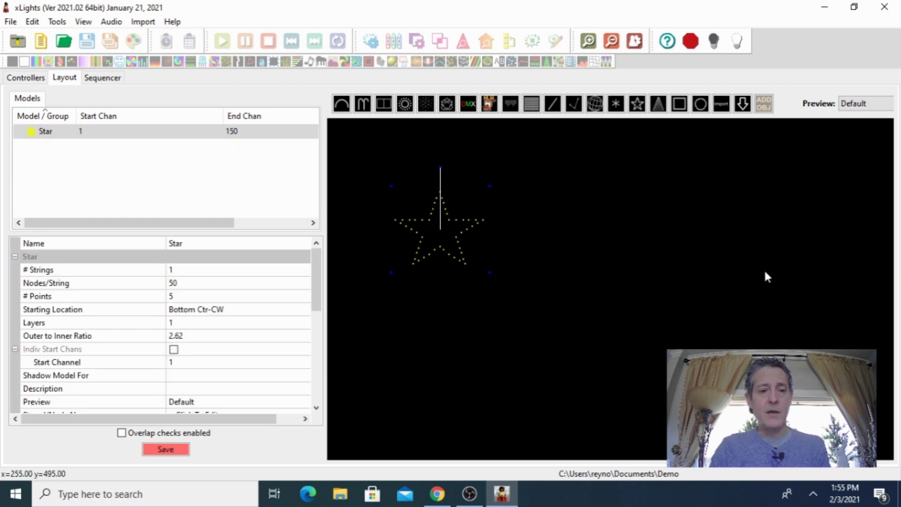
Download Boscoyo Studio's ChromaStar 46" 6 ring model and insert it into the layout beside the existing star.
click(743, 103)
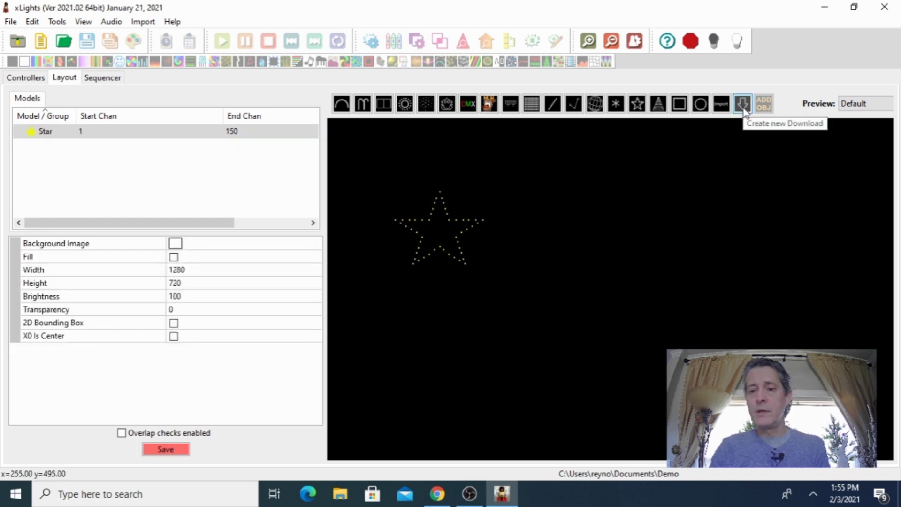
drag(538, 188, 639, 277)
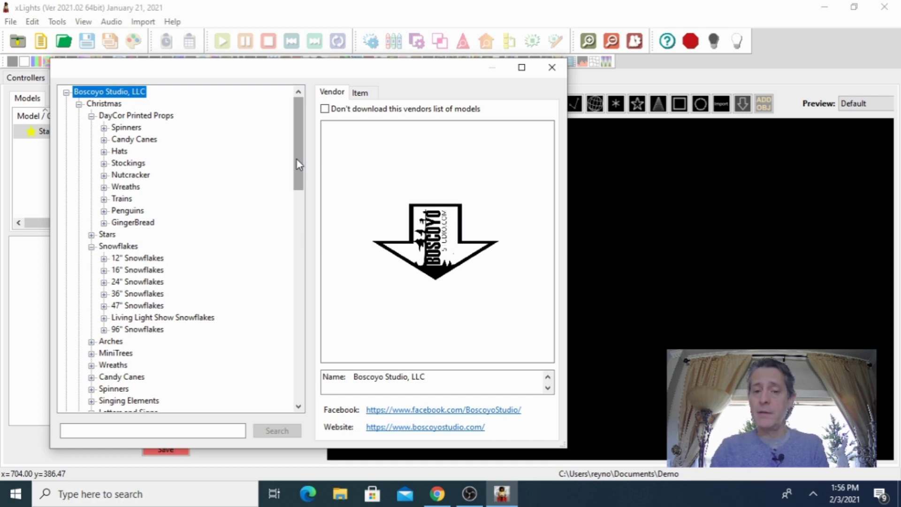
click(92, 235)
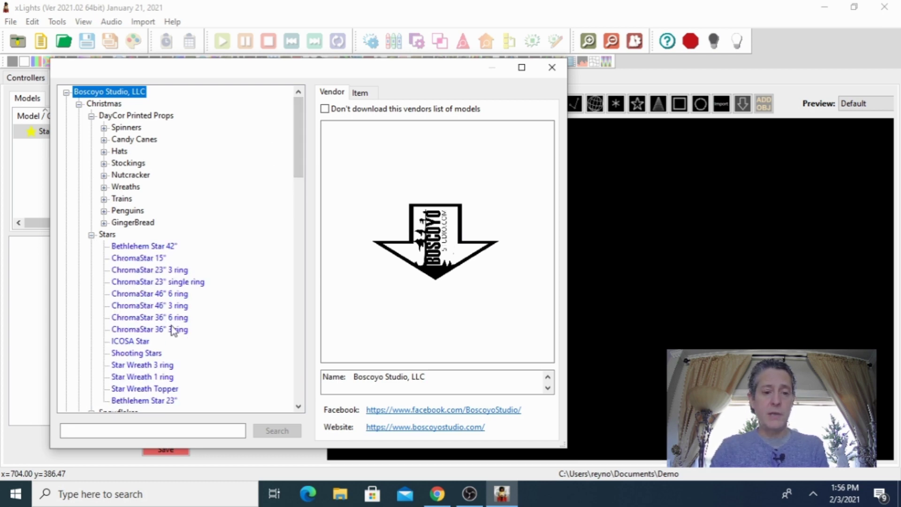
click(159, 293)
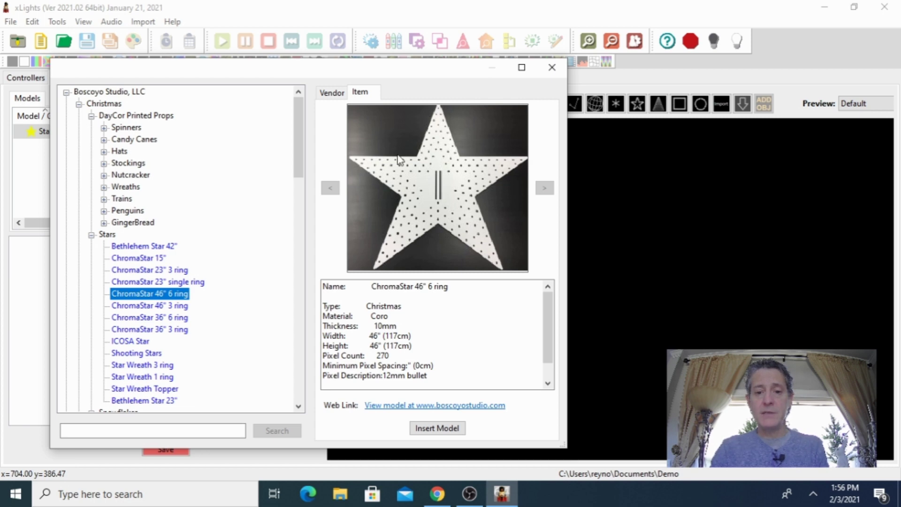
click(446, 426)
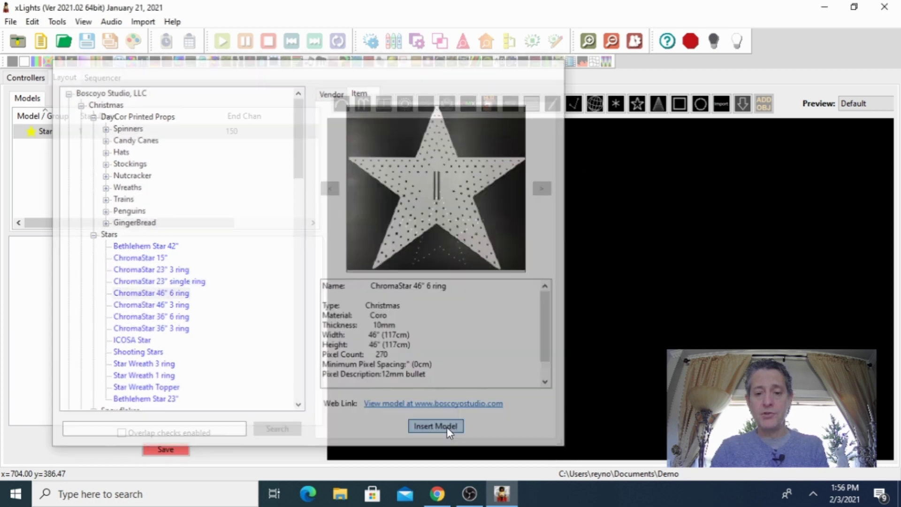
drag(580, 247, 559, 239)
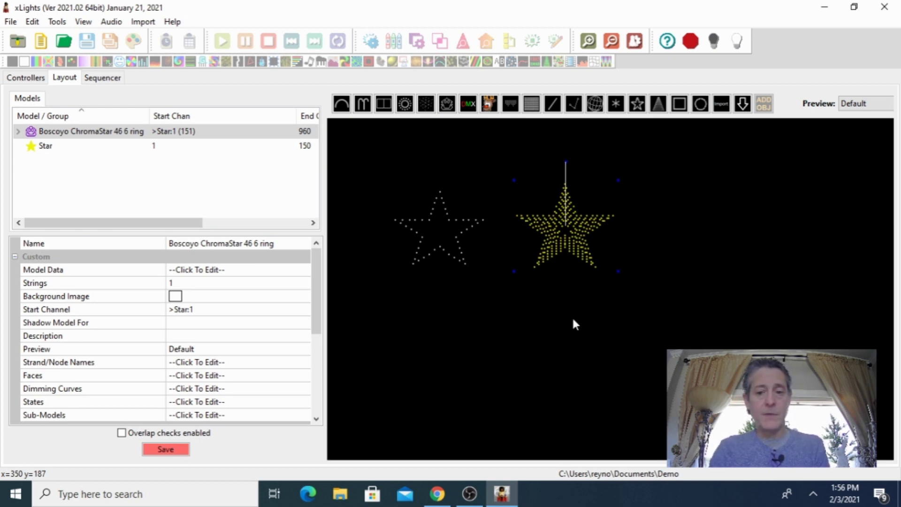
Create a new animation sequence at 20fps (50ms) using the All Models view.
click(110, 80)
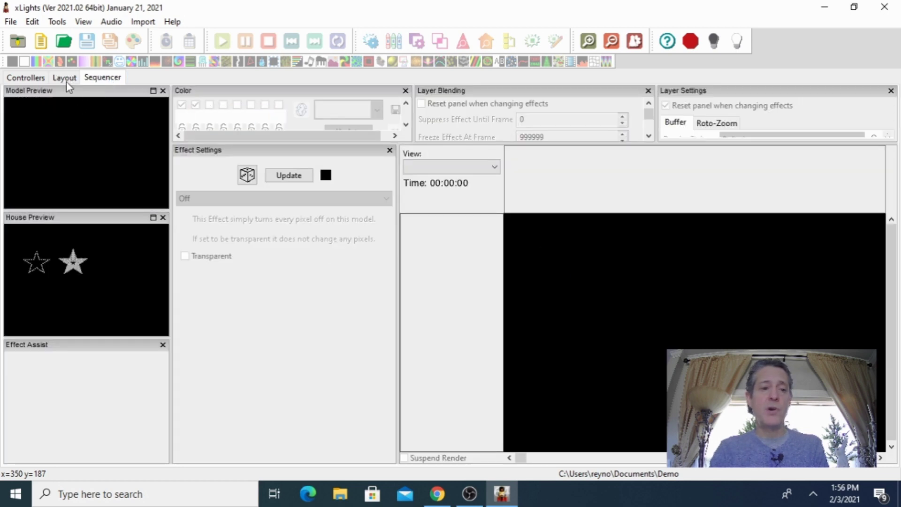
click(40, 44)
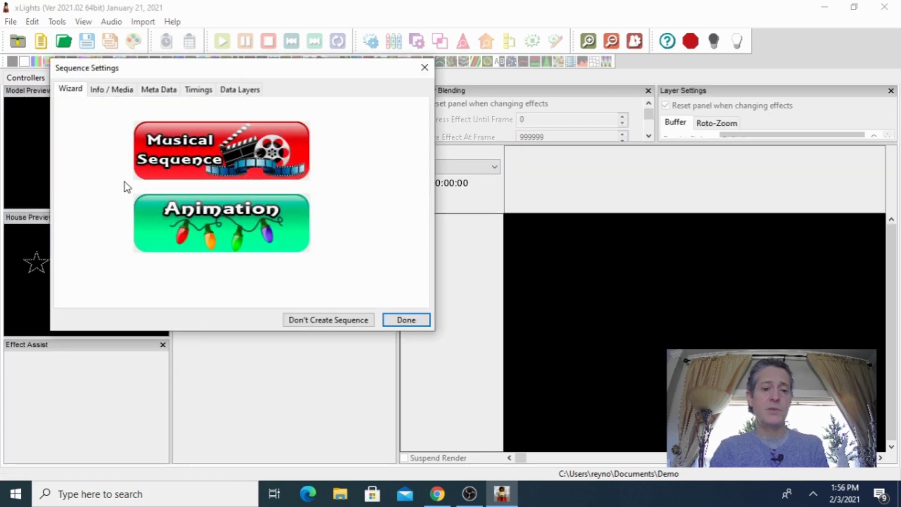
click(237, 230)
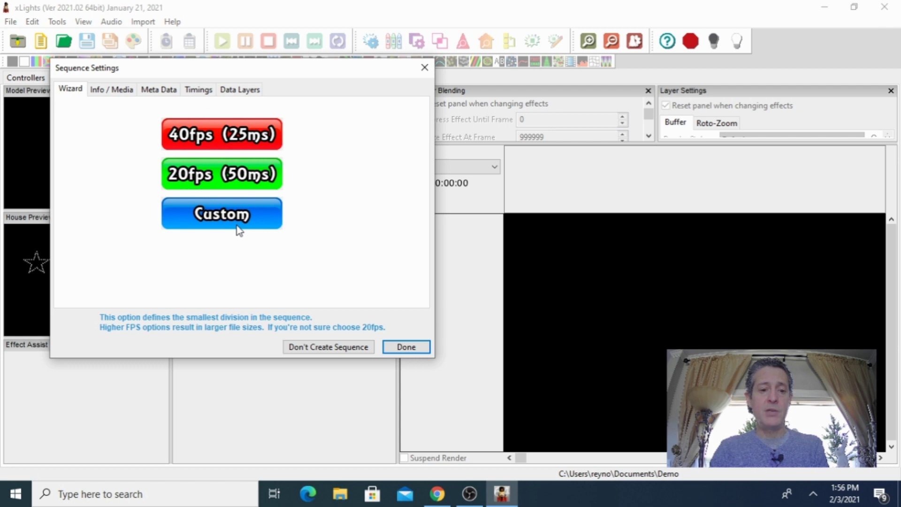
click(216, 178)
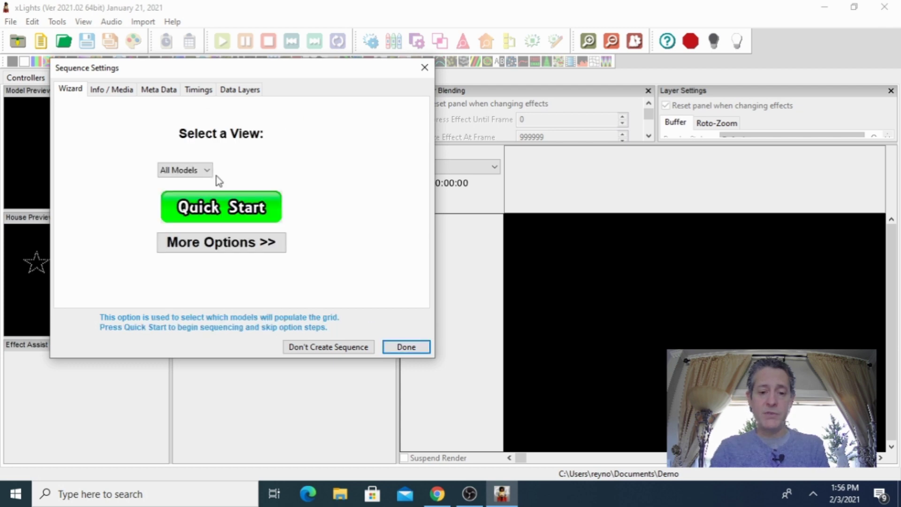
click(401, 347)
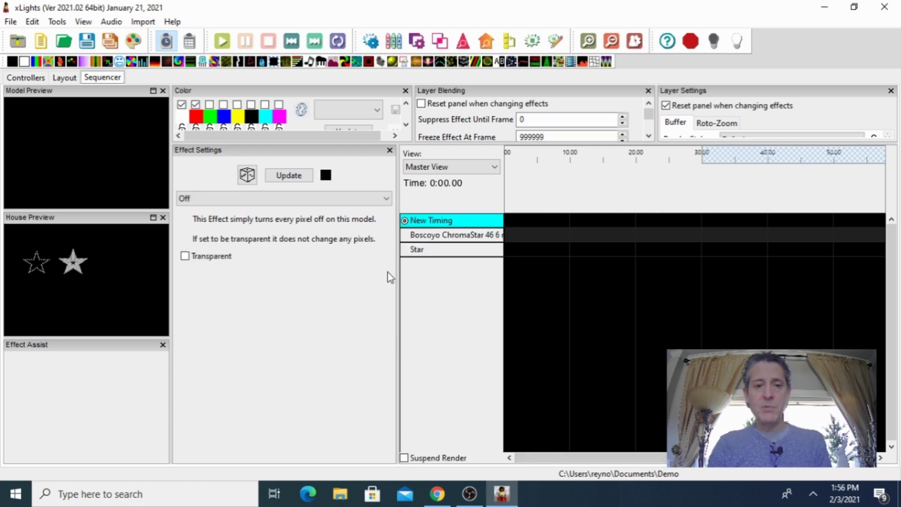
Place a Bars effect on the ChromaStar with green also enabled, and a Butterfly effect on the Star at about 4 seconds.
click(36, 62)
mouse_move(78, 89)
mouse_down()
mouse_move(544, 236)
mouse_move(532, 235)
mouse_up()
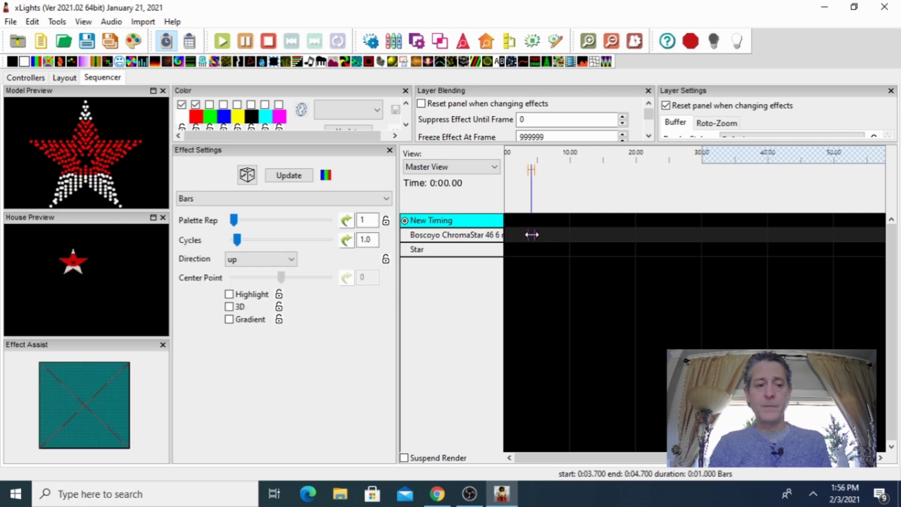
click(210, 105)
drag(49, 61, 532, 250)
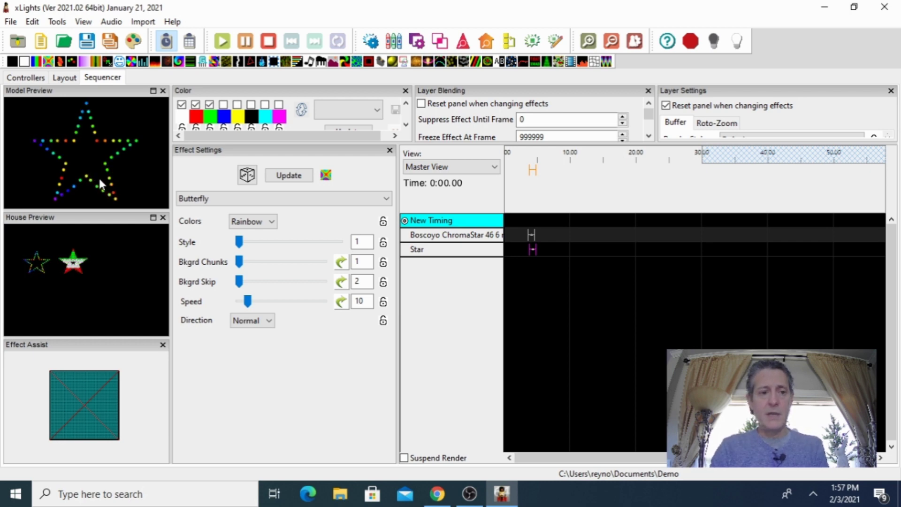
Examine the node numbering of the plain Star model in its wiring view, then close the view.
click(65, 78)
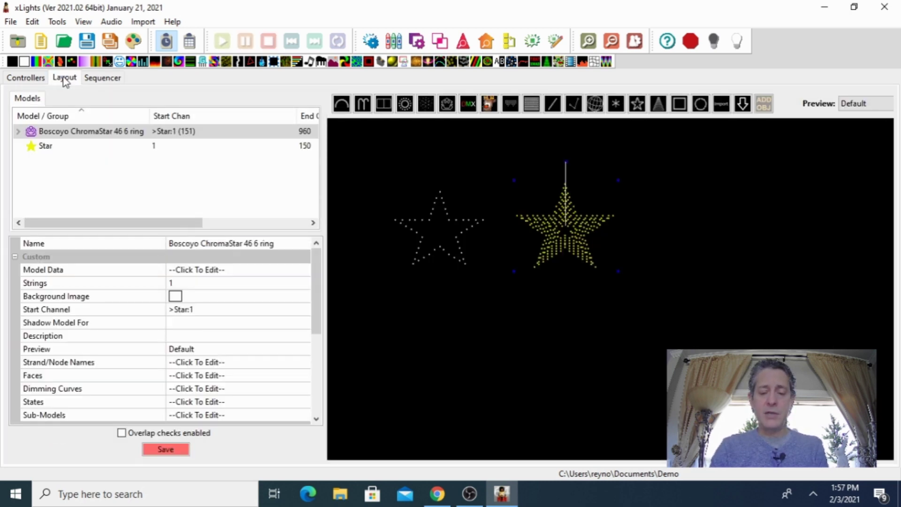
click(437, 231)
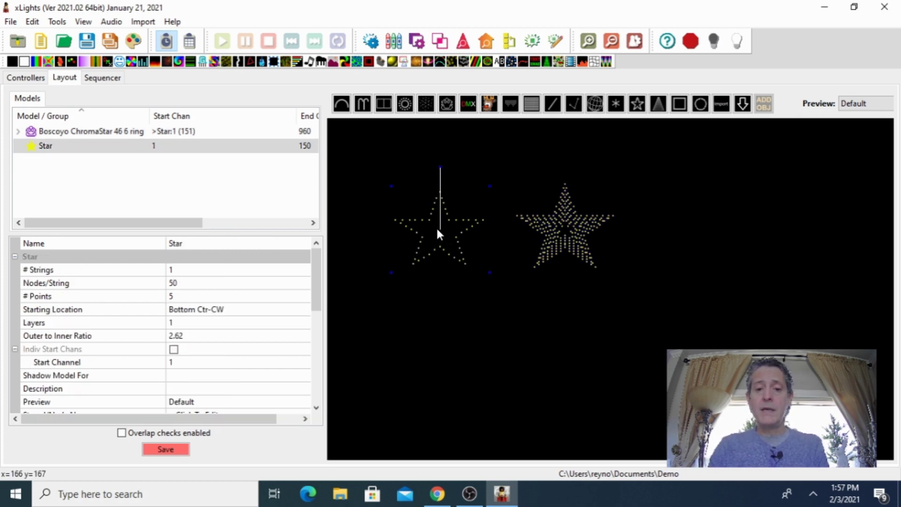
right_click(437, 230)
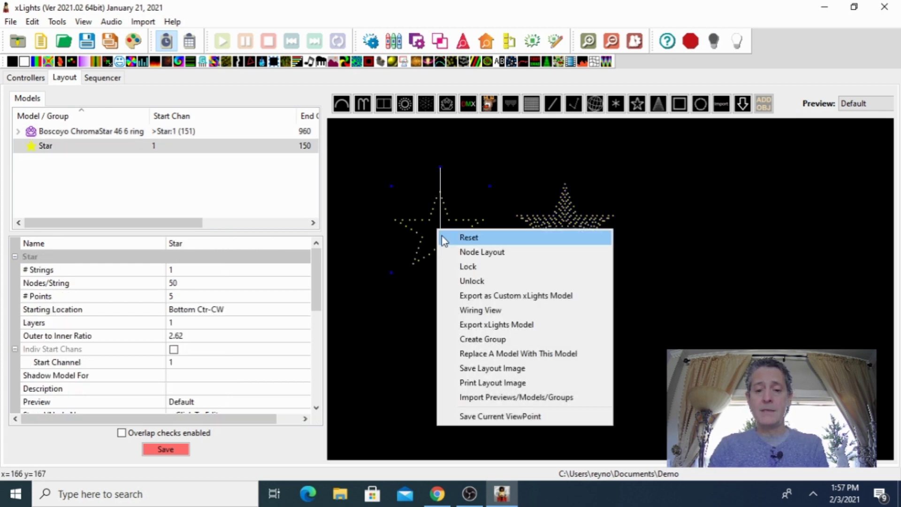
click(485, 311)
drag(223, 75, 365, 45)
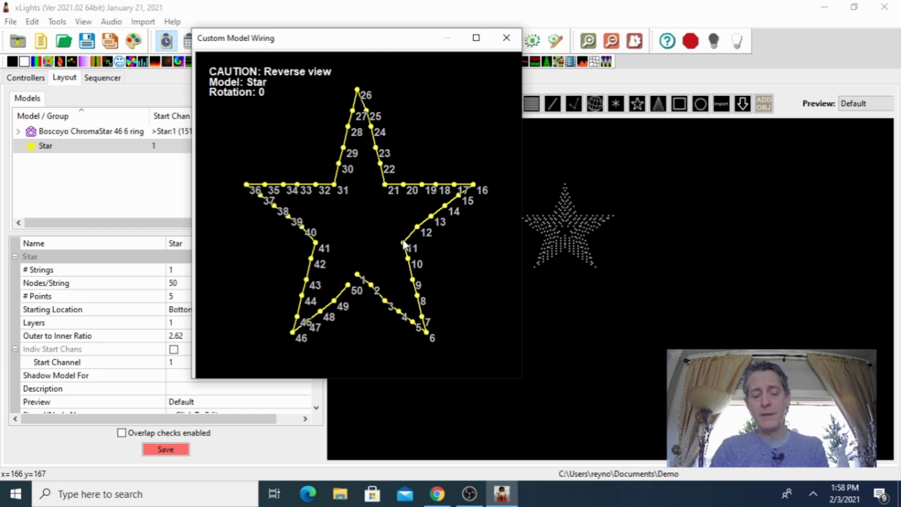
click(507, 40)
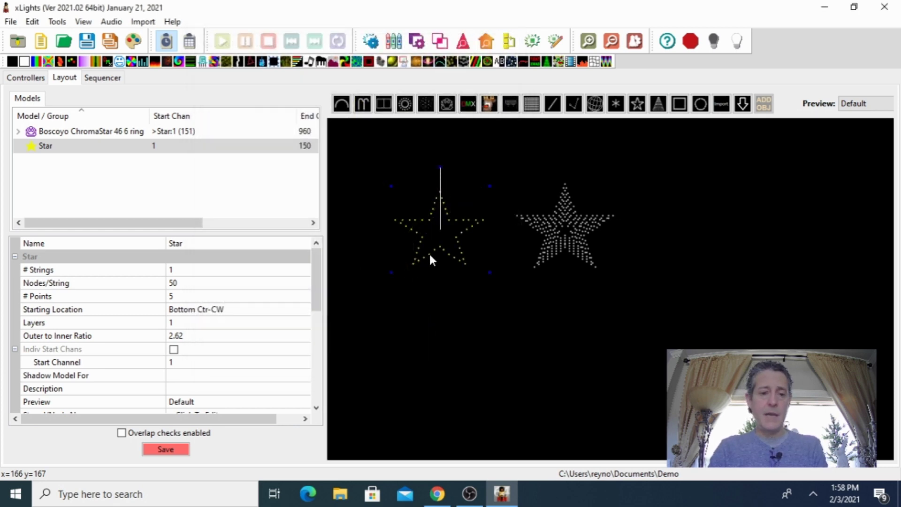
Add a submodel to the Star model with the node range 1-11.
drag(311, 271, 312, 314)
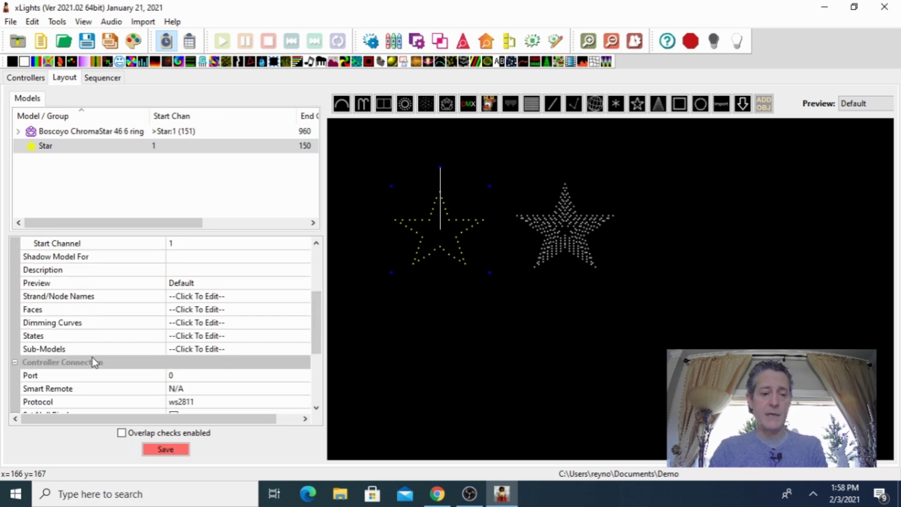
click(204, 348)
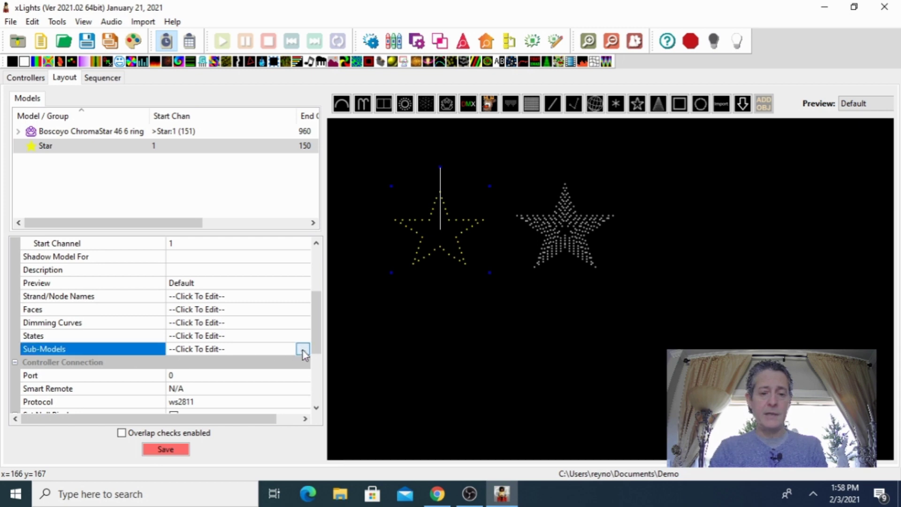
click(302, 348)
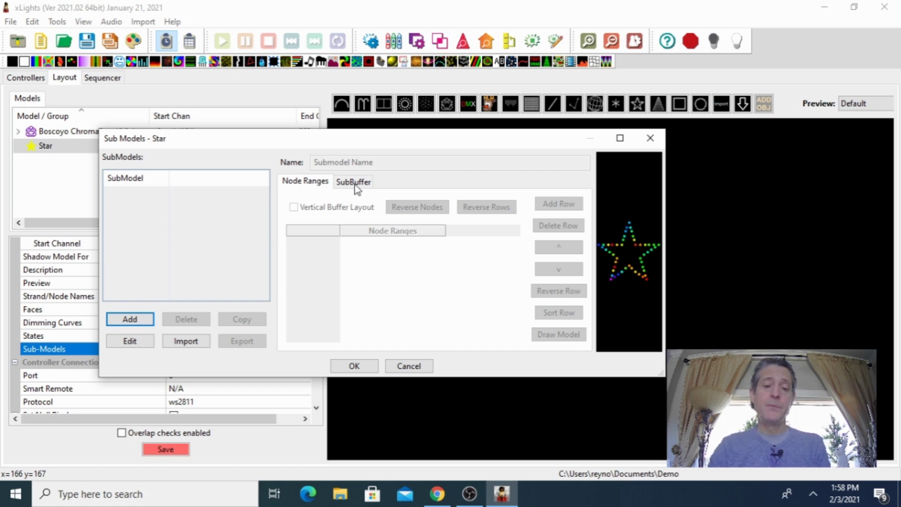
click(136, 321)
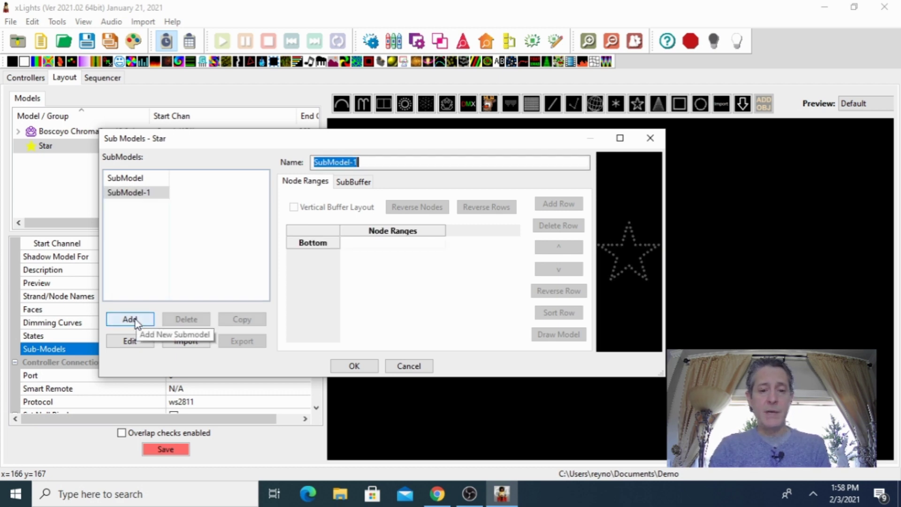
click(354, 243)
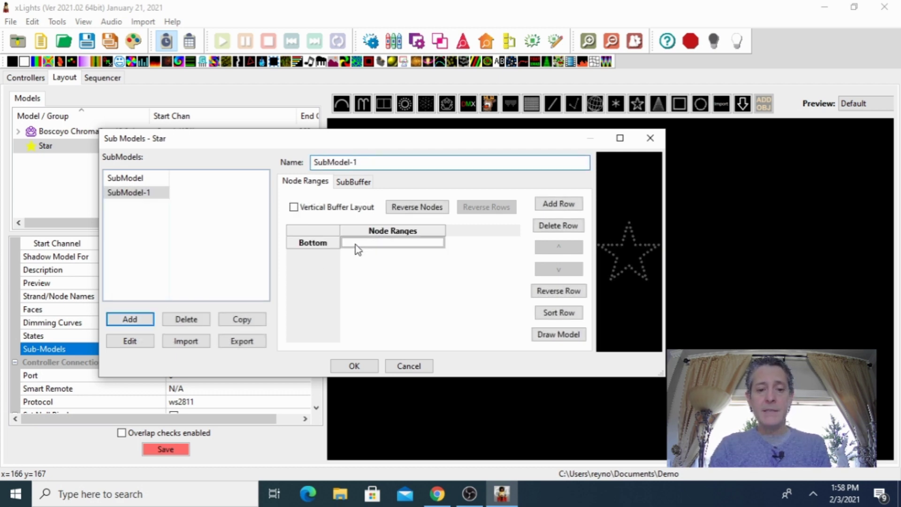
text(1-11)
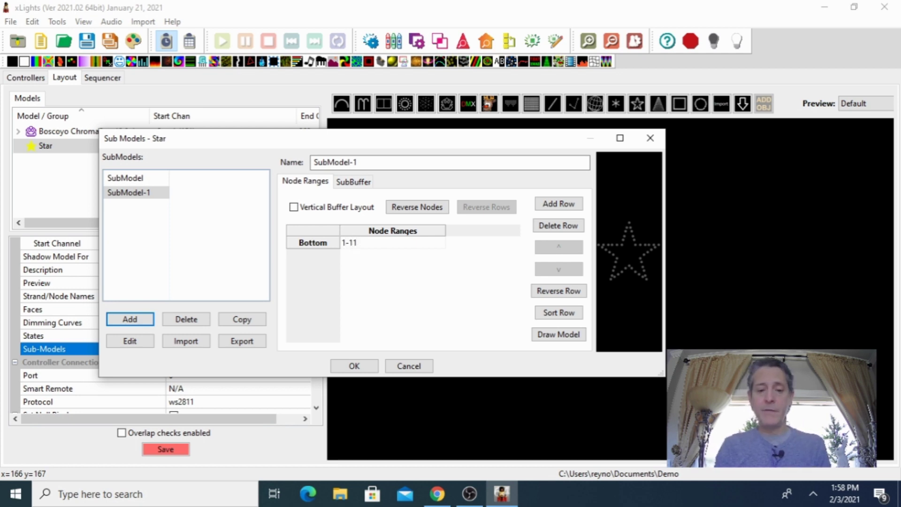
click(356, 244)
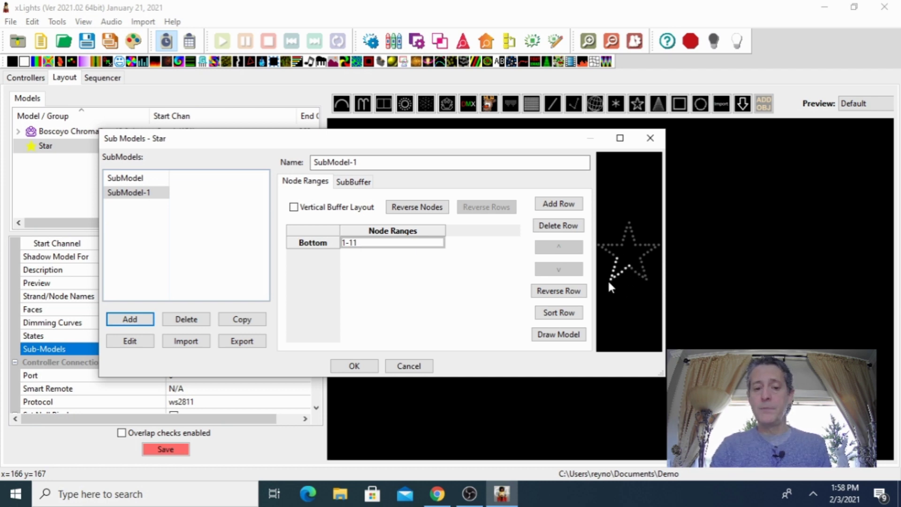
click(374, 244)
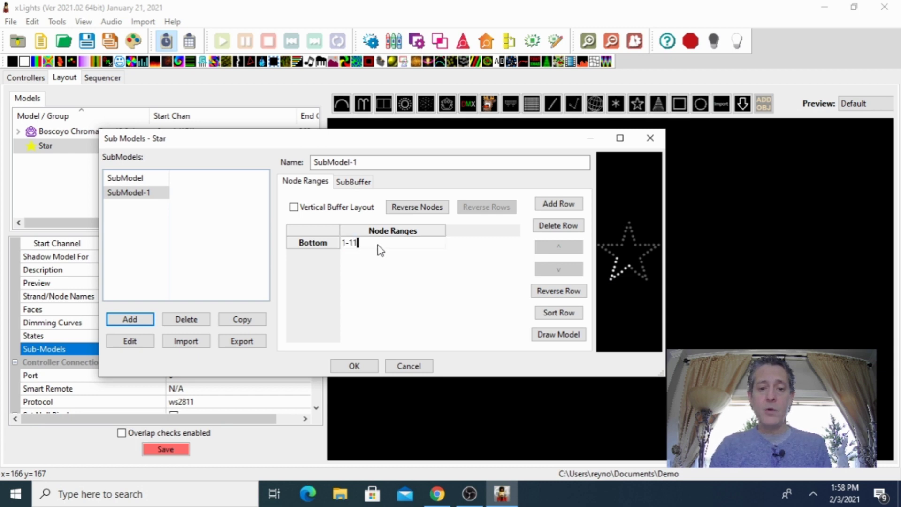
text(,)
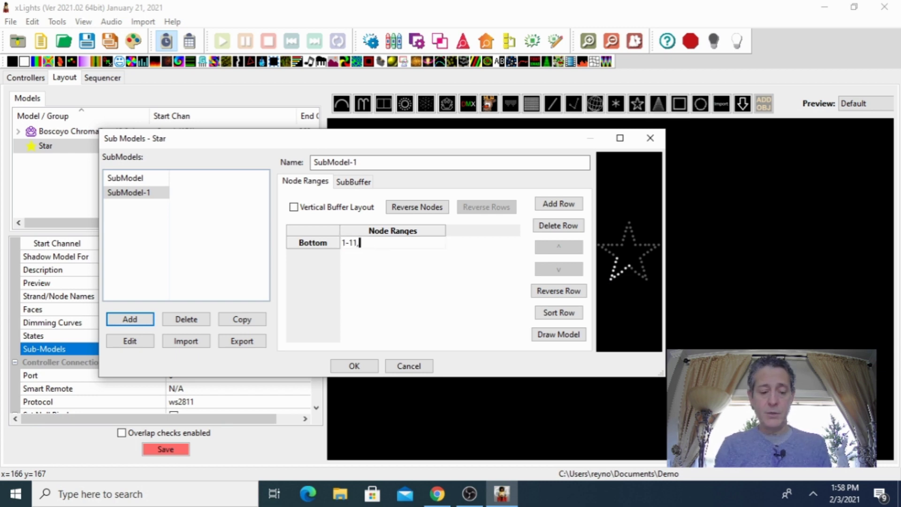
text(12,21)
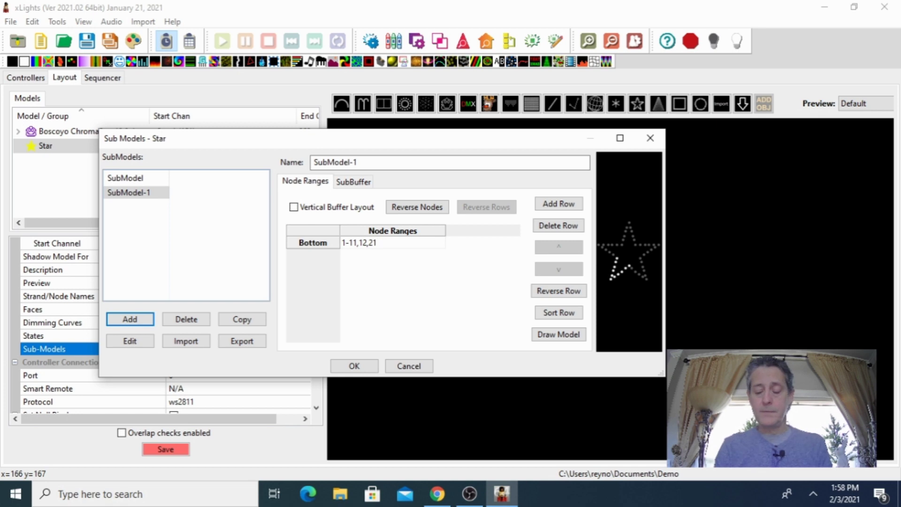
text(,)
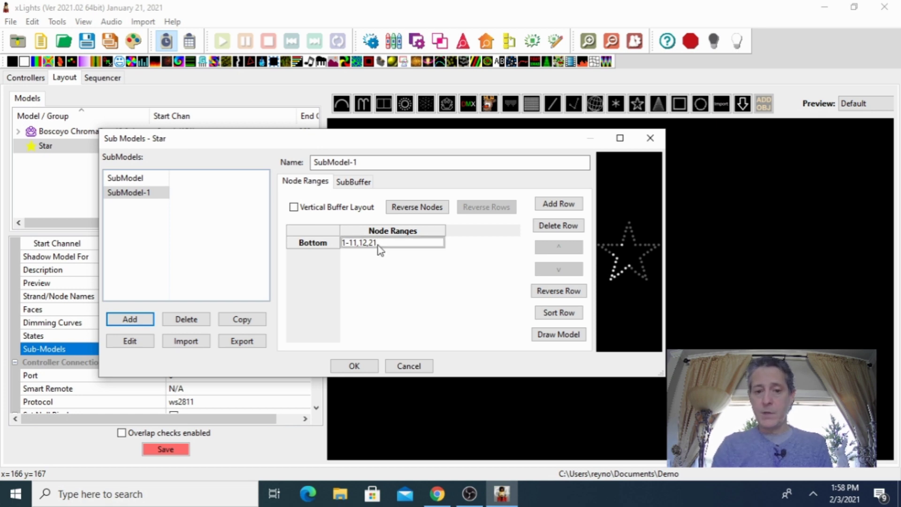
Replace the submodel's bottom-row node ranges with 1-11,12-21.
key(ctrl+a)
key(BackSpace)
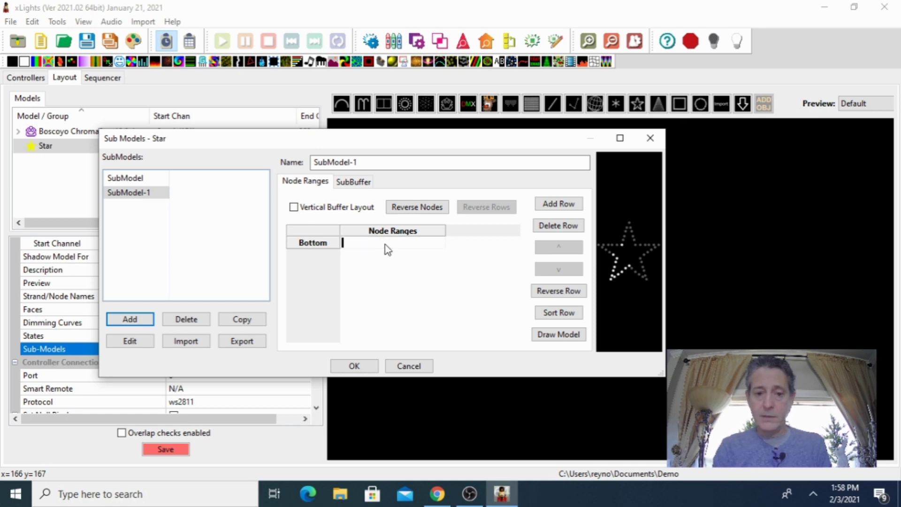
text(1-1)
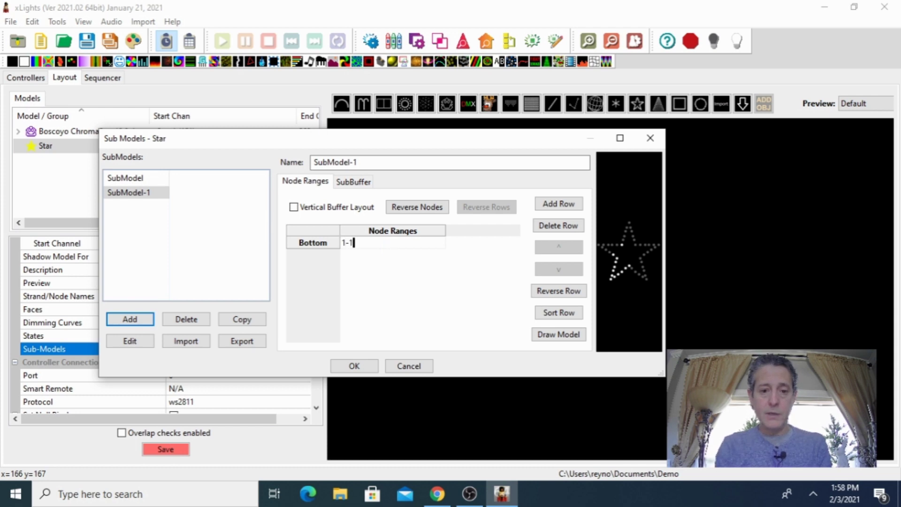
text(1,12-21)
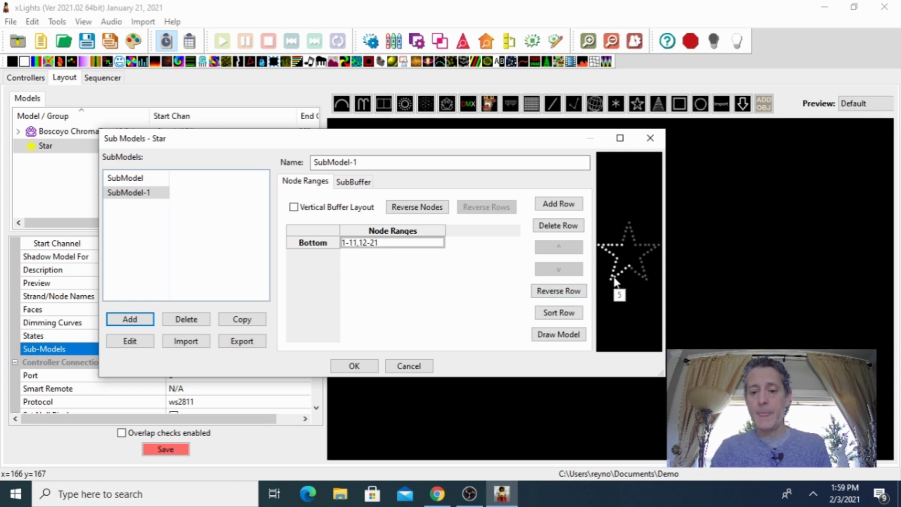
Remove the 12-21 range from SubModel-1's bottom row so that only nodes 1-11 are included.
click(385, 249)
click(386, 250)
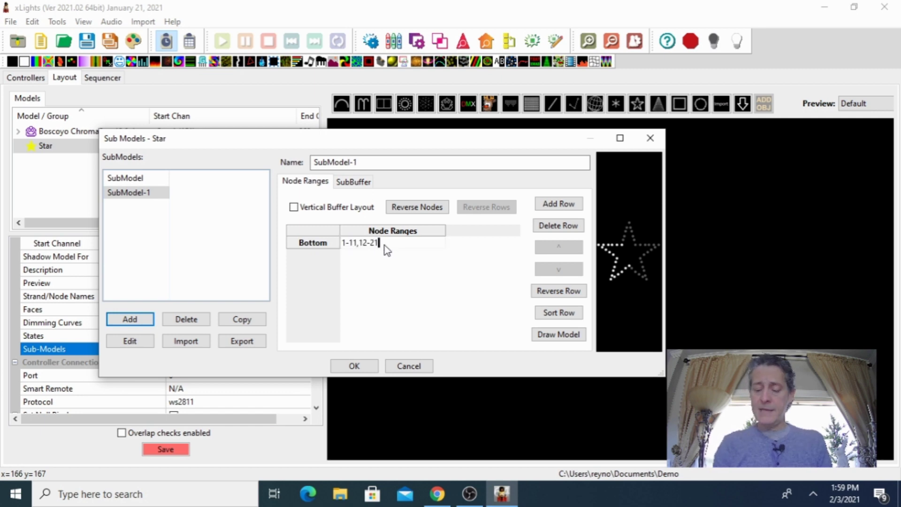
key(BackSpace)
key(BackSpace)
key(BackSpace)
key(BackSpace)
key(BackSpace)
key(BackSpace)
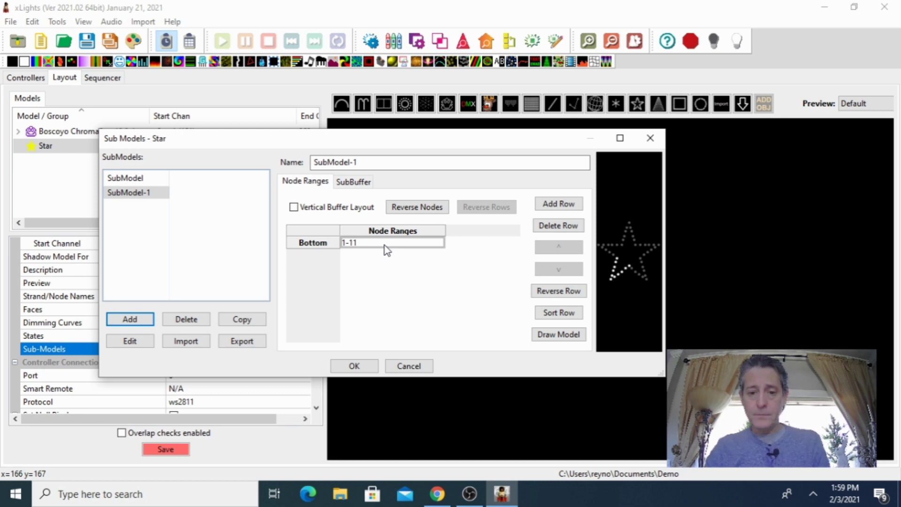
Add a submodel with a SubBuffer around the star's lower-right point, spanning about 45 to 100 horizontally and 0 to 44 vertically.
click(127, 321)
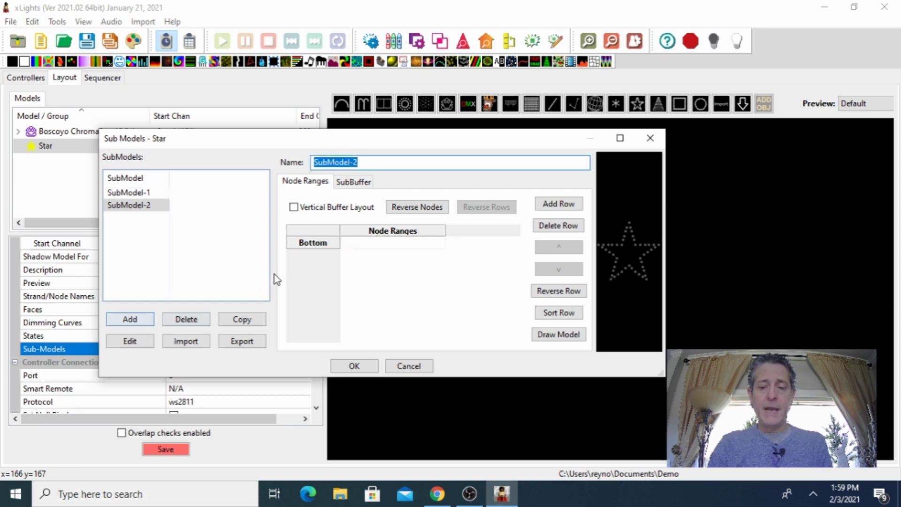
click(359, 183)
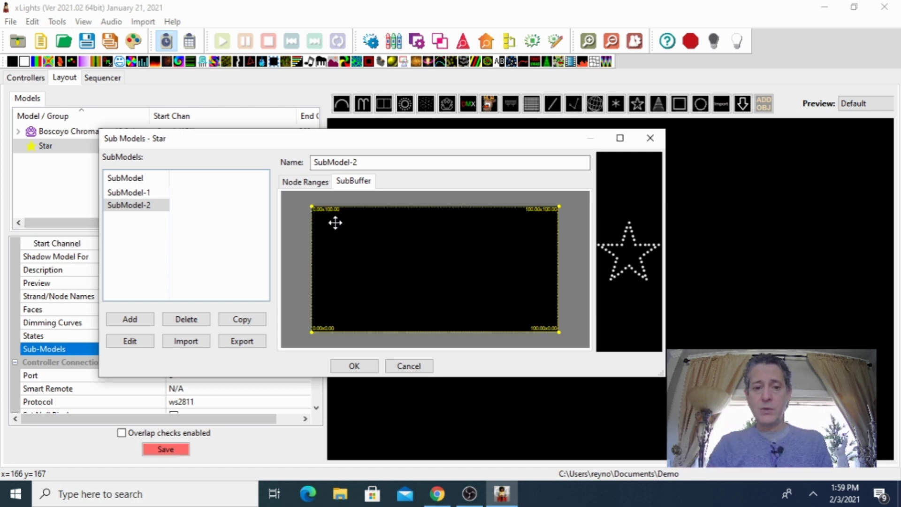
drag(309, 203, 424, 277)
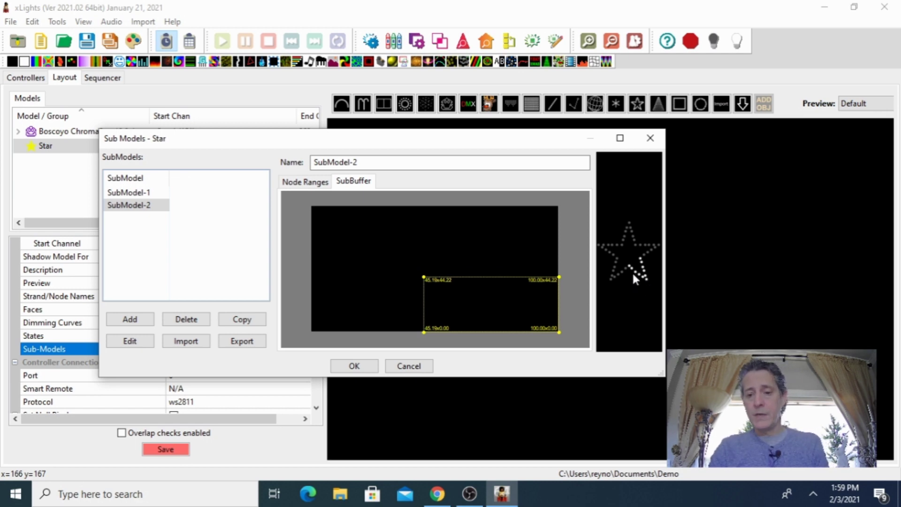
mouse_move(644, 279)
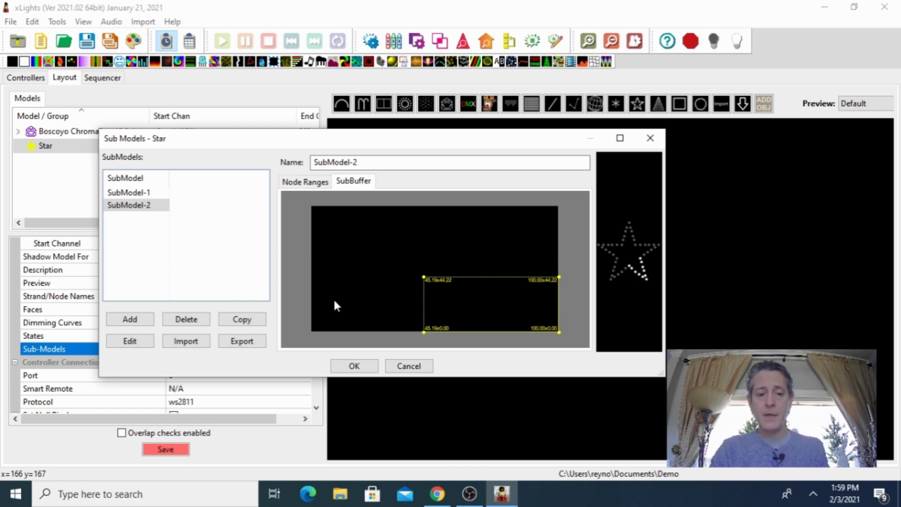
Add a submodel with a SubBuffer around the star's right point, spanning about 49 to 100 horizontally and 35 to 66 vertically.
click(130, 320)
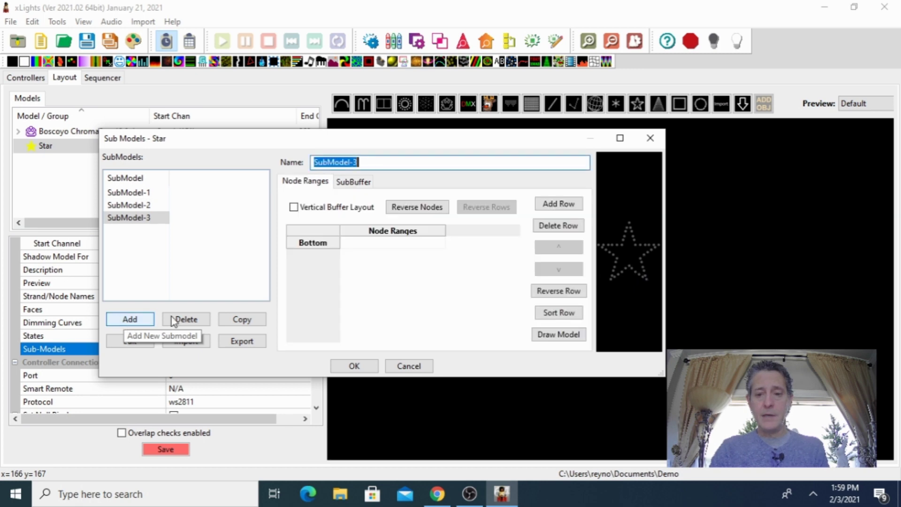
click(354, 181)
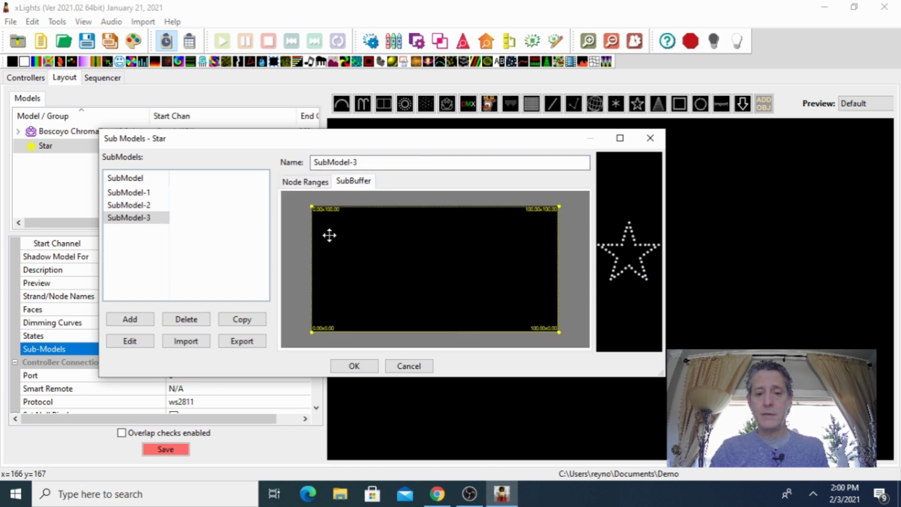
drag(311, 207, 403, 246)
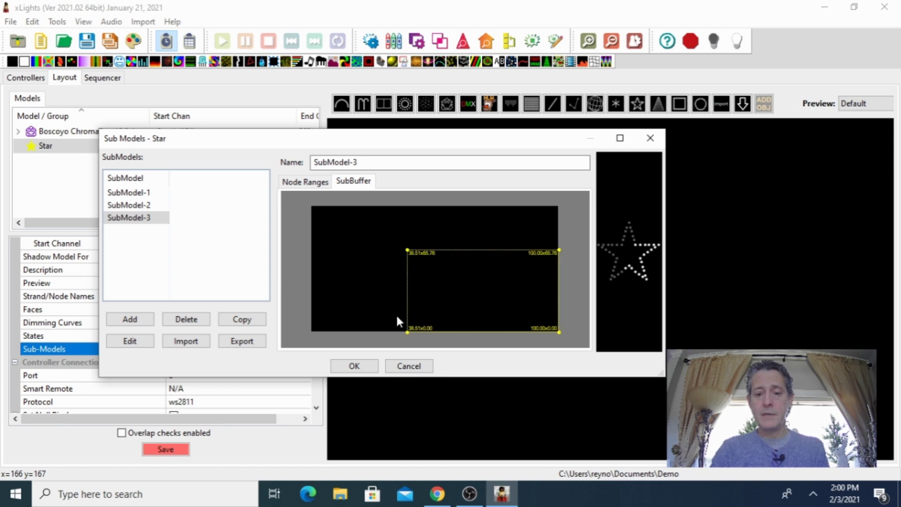
drag(403, 334, 430, 292)
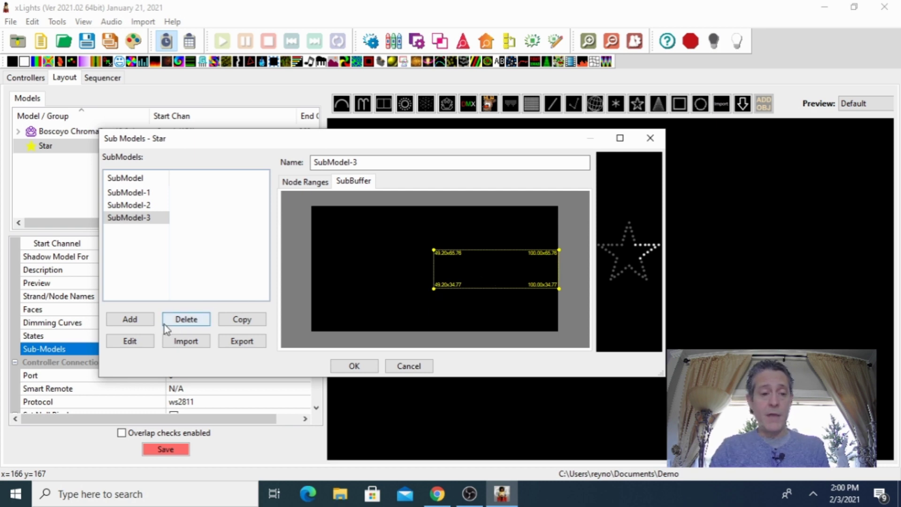
Add a submodel with a SubBuffer around the star's top point, spanning about 30 to 66 horizontally and 46 to 100 vertically.
click(131, 317)
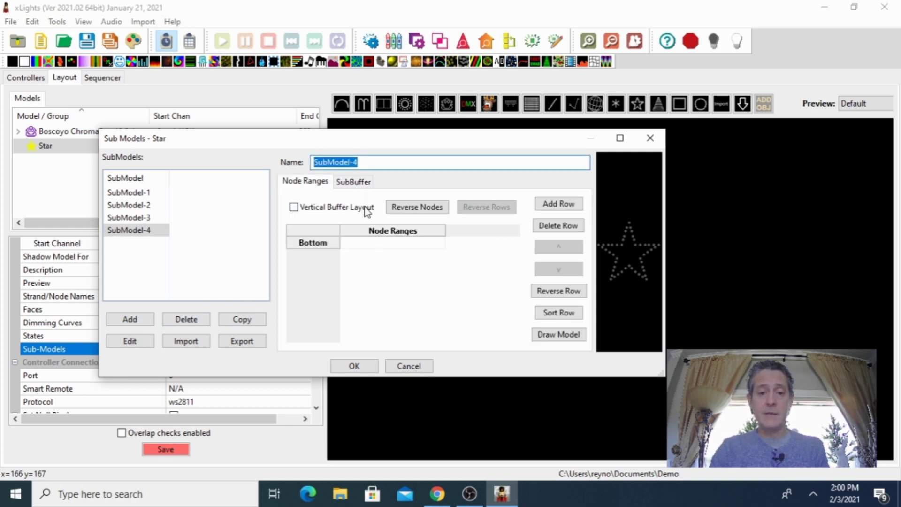
click(354, 182)
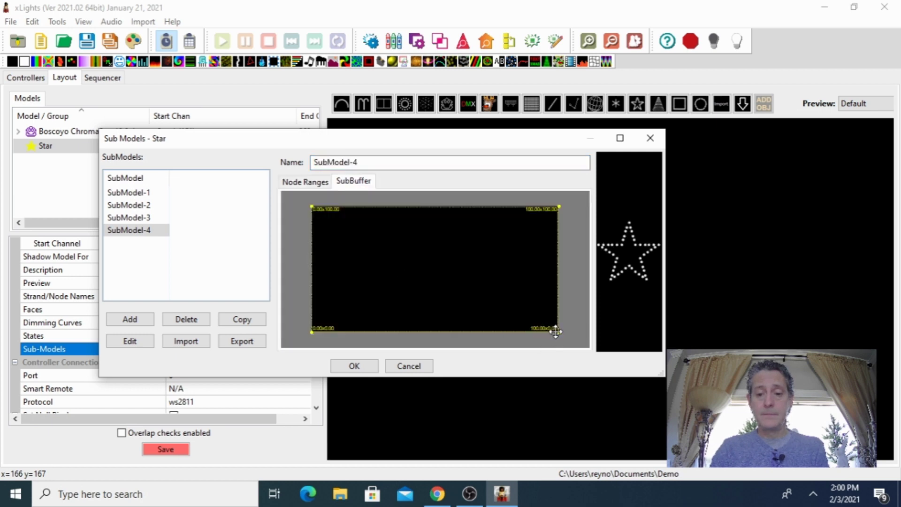
drag(555, 332, 475, 281)
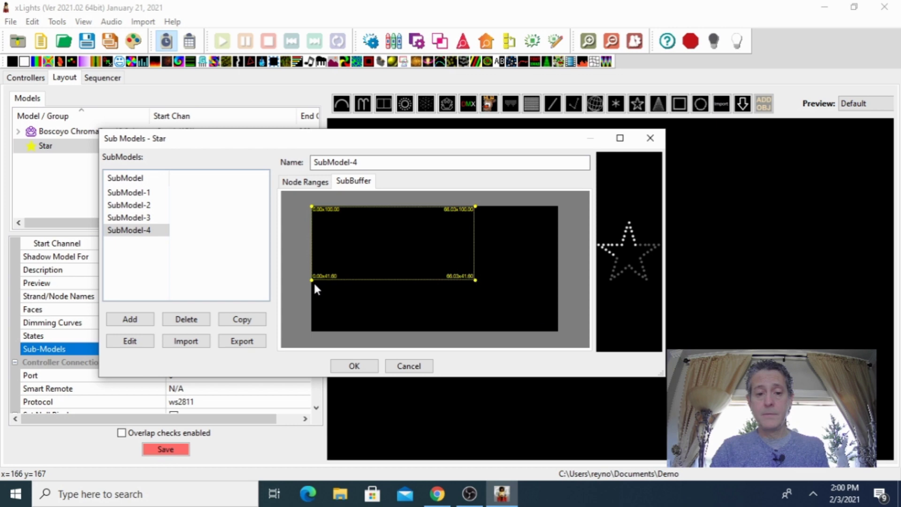
drag(313, 282, 384, 274)
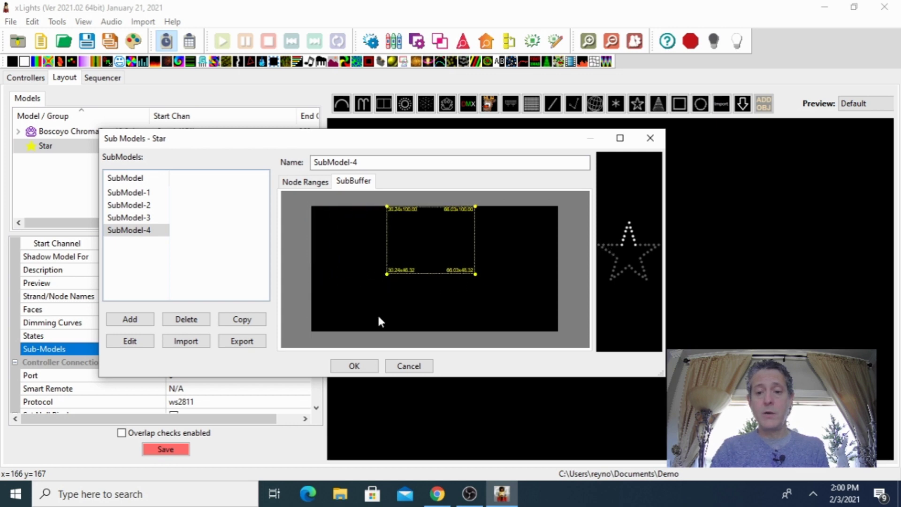
Add a submodel with a SubBuffer around the star's left point, spanning about 0 to 38 horizontally and 35 to 79 vertically, and accept the submodels.
click(134, 320)
click(353, 181)
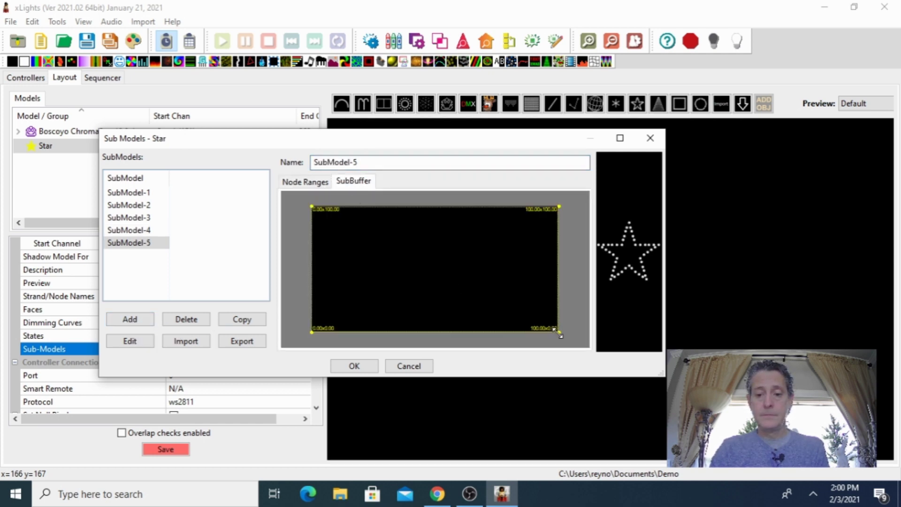
drag(559, 335, 423, 291)
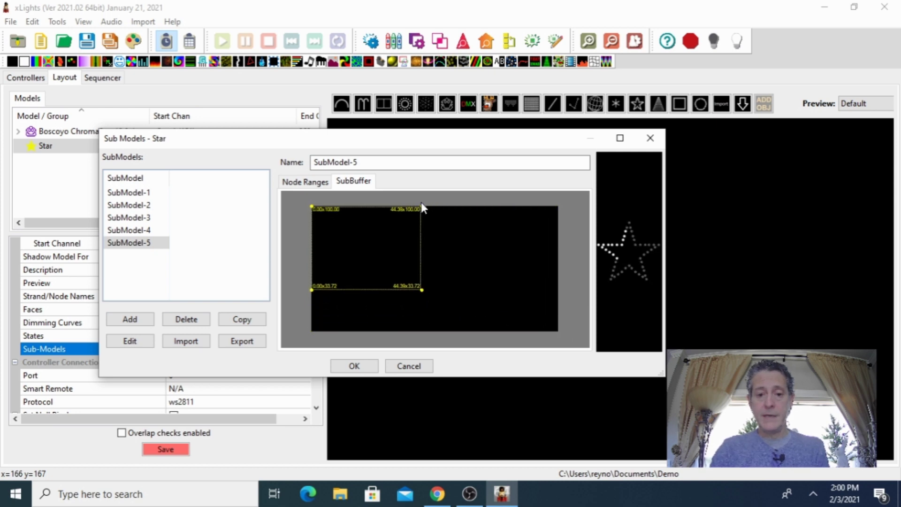
drag(423, 208, 409, 233)
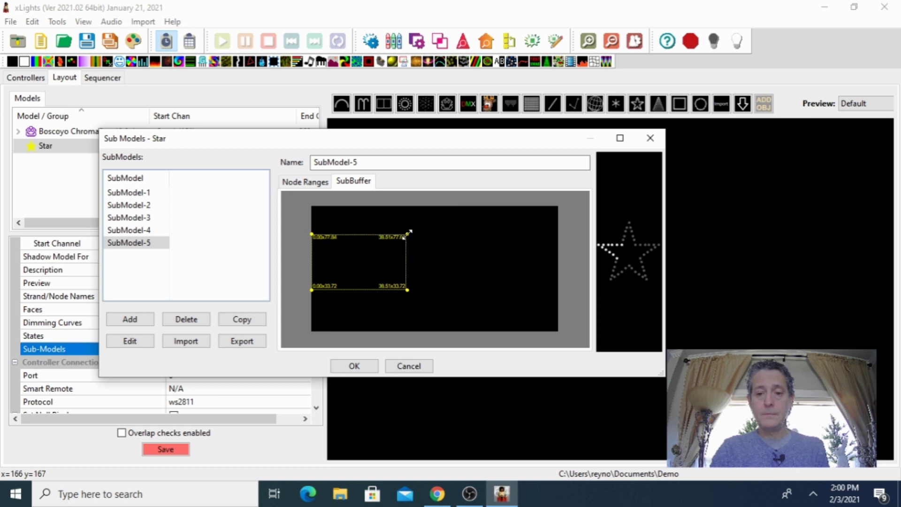
mouse_move(362, 263)
mouse_down()
mouse_move(430, 266)
mouse_move(459, 290)
mouse_move(408, 268)
mouse_move(362, 266)
mouse_up()
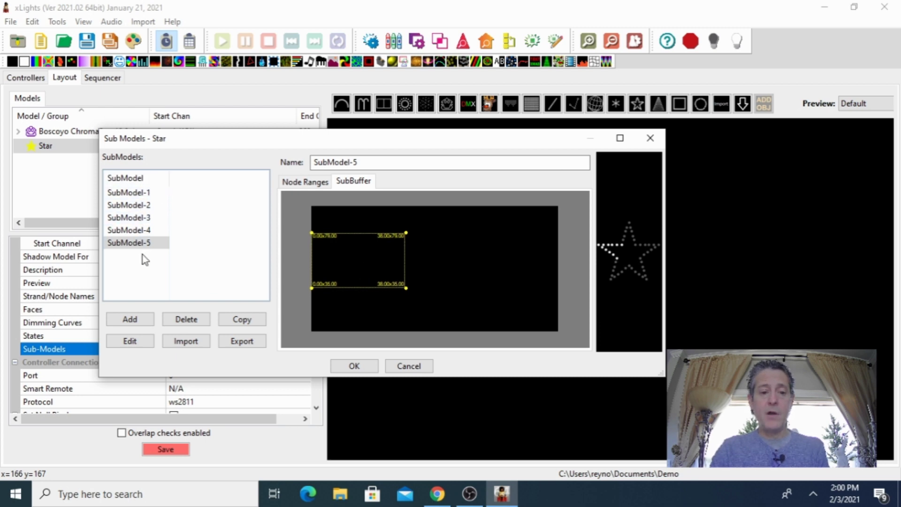
click(364, 368)
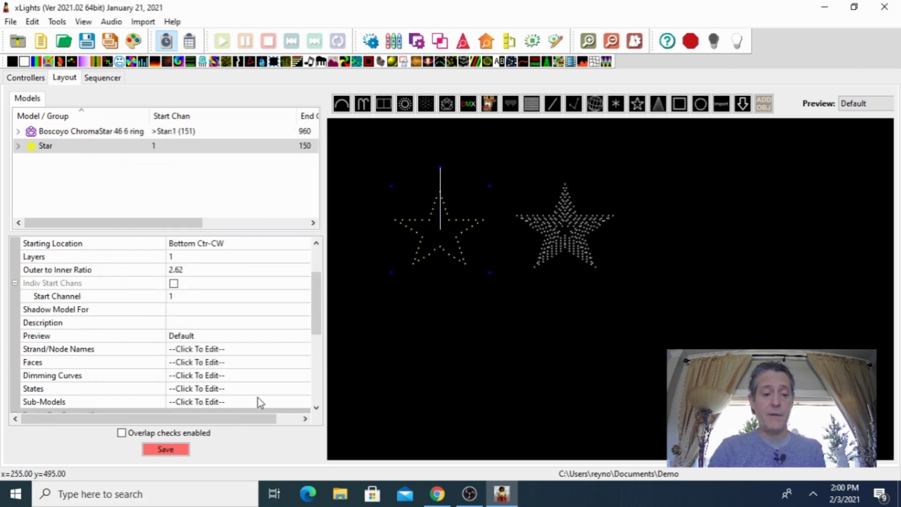
Reopen the Star's submodels, review the area covered by each one through SubModel-5, and close the dialog.
click(260, 402)
click(302, 402)
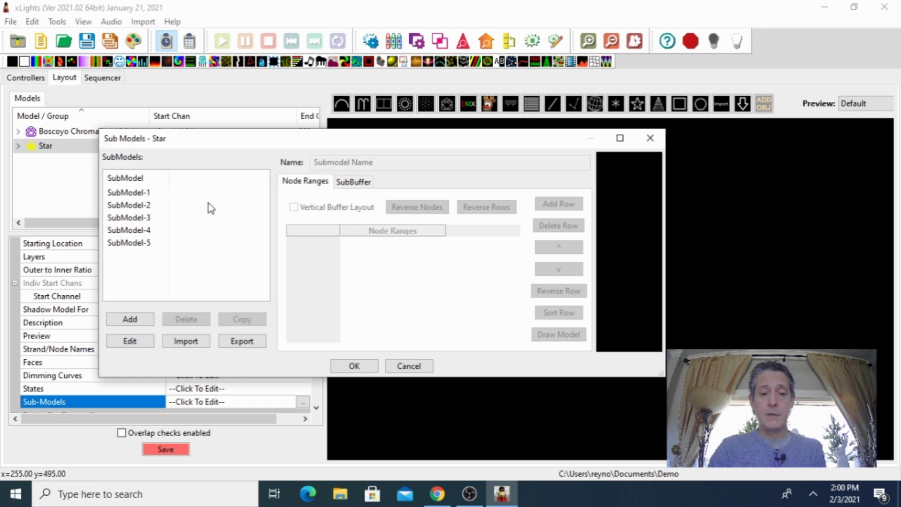
click(149, 193)
click(150, 201)
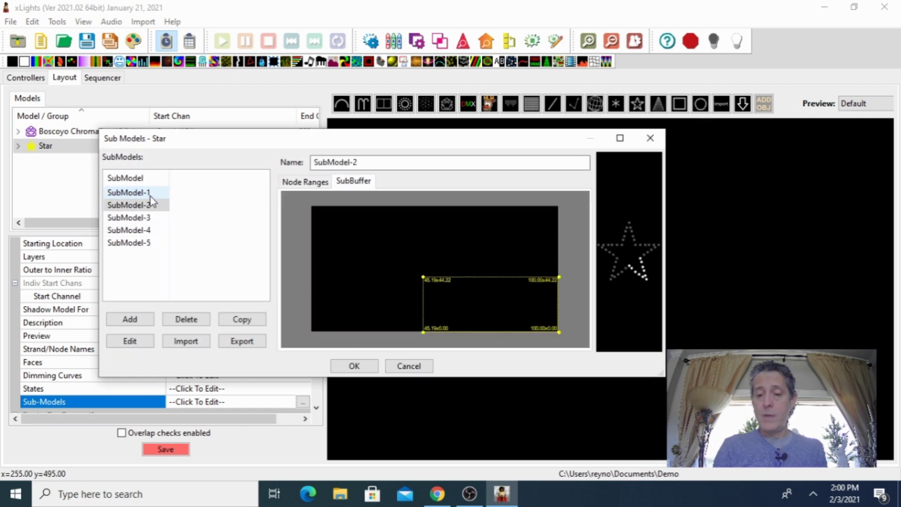
click(123, 217)
click(126, 230)
click(132, 243)
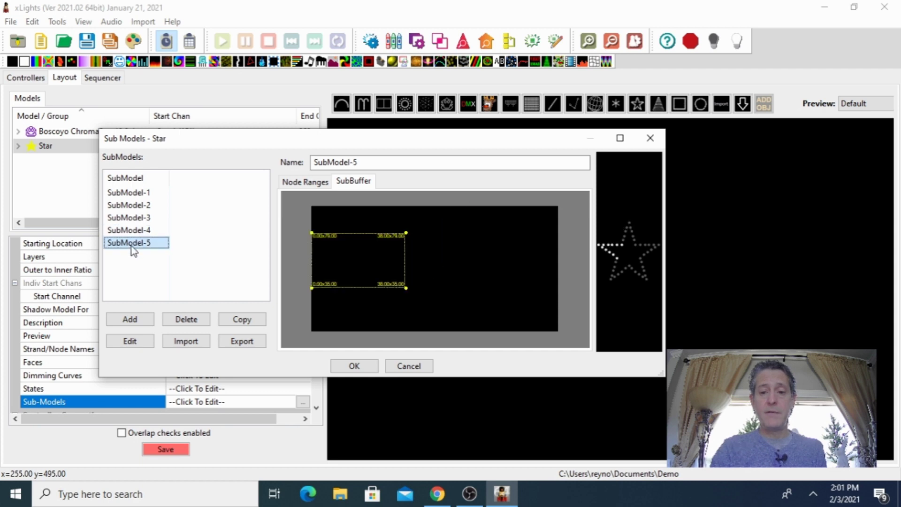
click(354, 366)
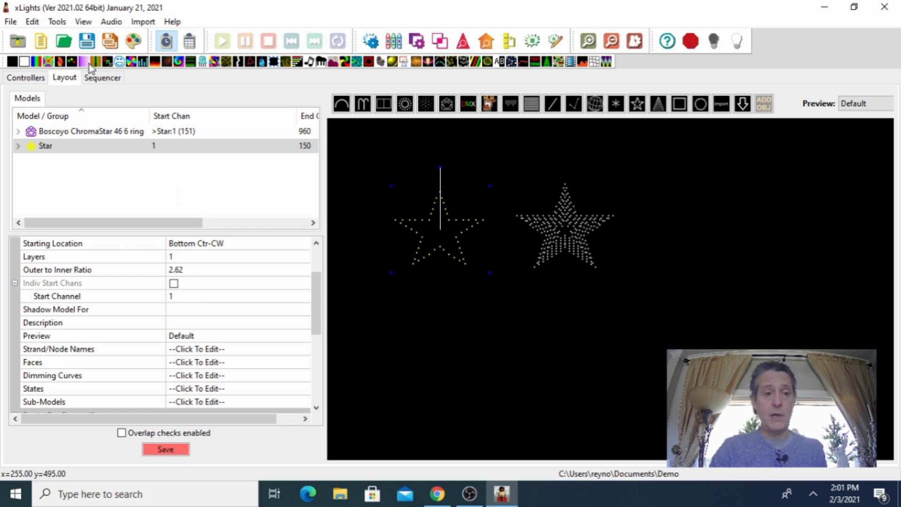
In the sequencer, expand the Star into its submodels and extend its Butterfly effect to end at about 7.6 seconds.
click(100, 81)
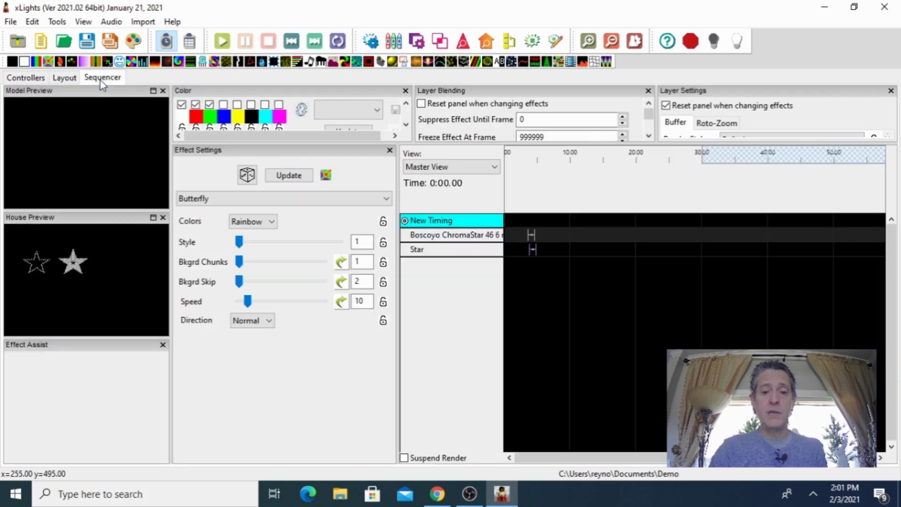
double_click(427, 250)
click(532, 249)
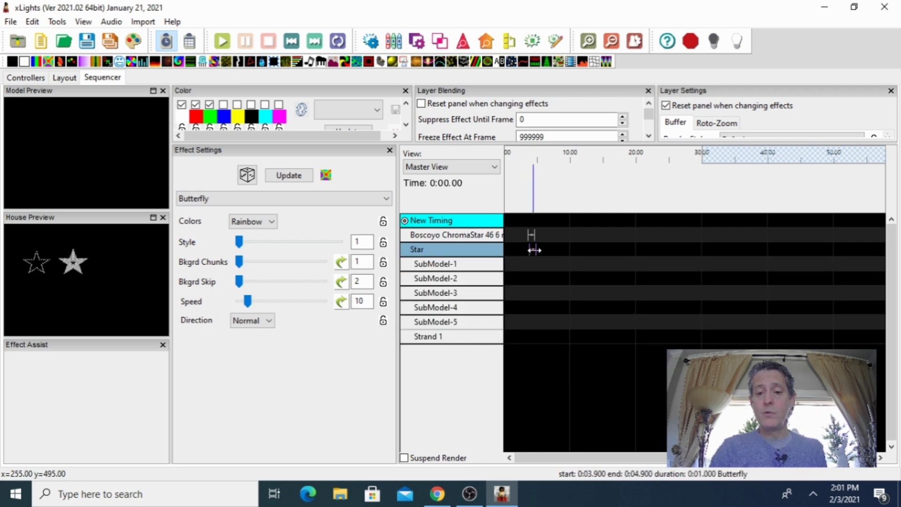
drag(546, 254, 555, 254)
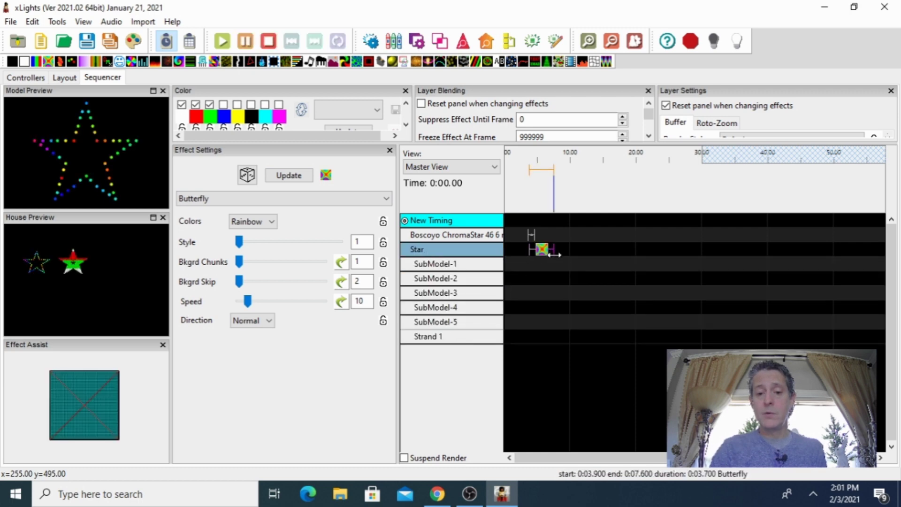
Open the Boscoyo ChromaStar's submodels from the layout and examine the node ranges of submodels 1 through 5.
click(64, 78)
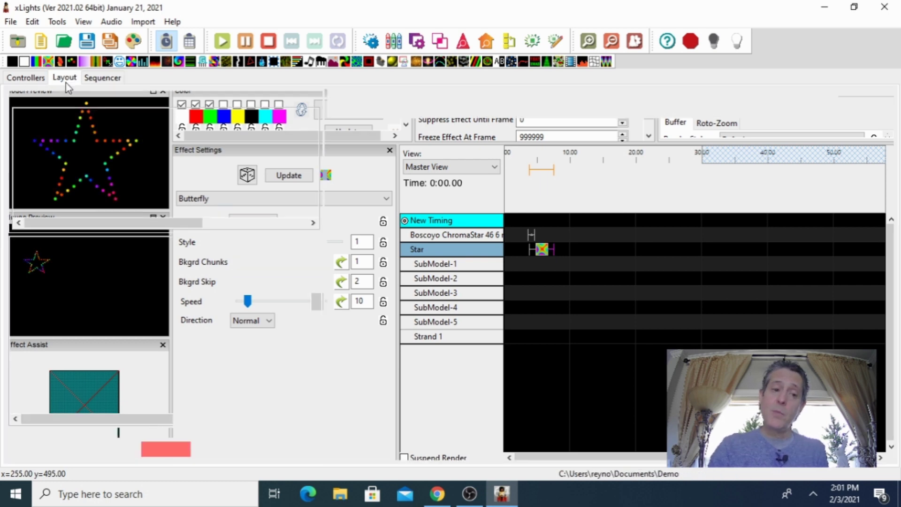
click(565, 237)
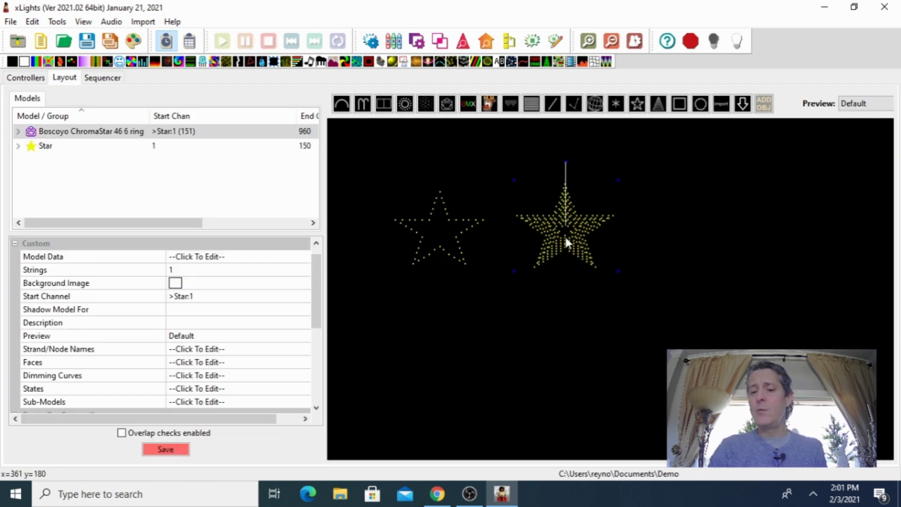
drag(313, 267, 313, 292)
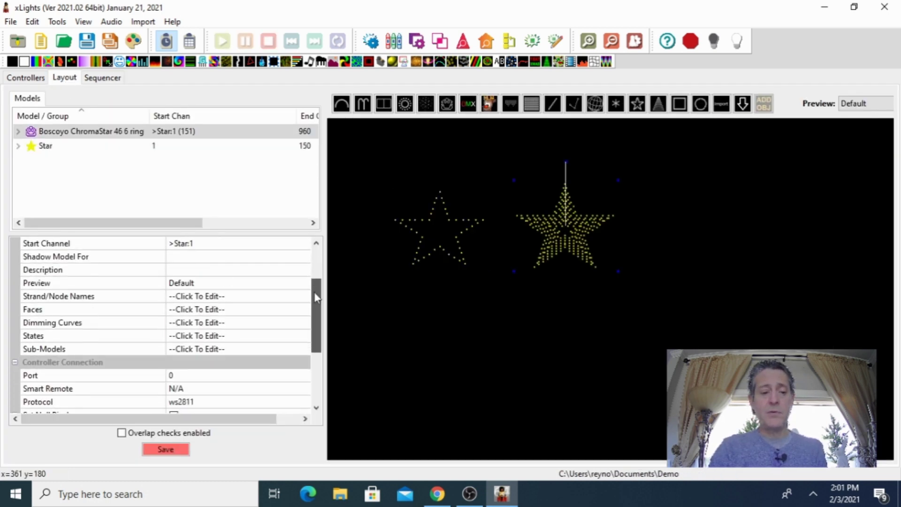
click(193, 336)
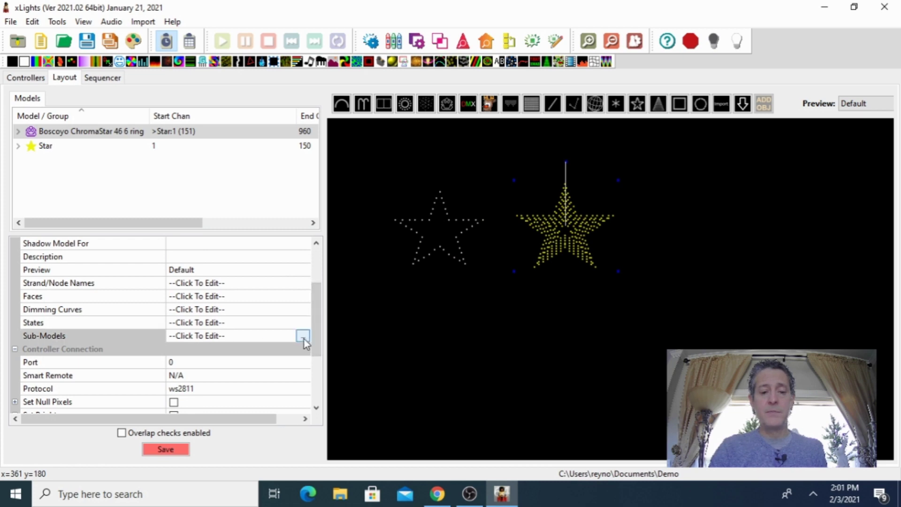
click(303, 338)
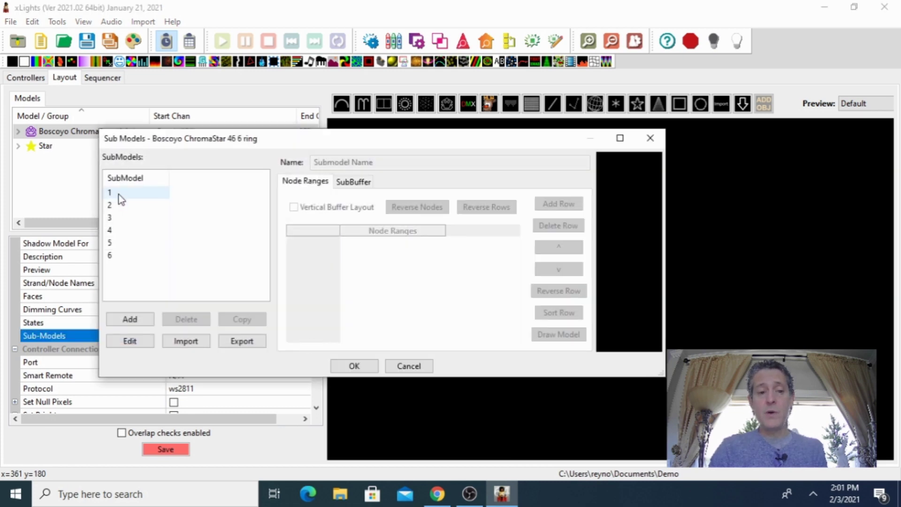
click(119, 194)
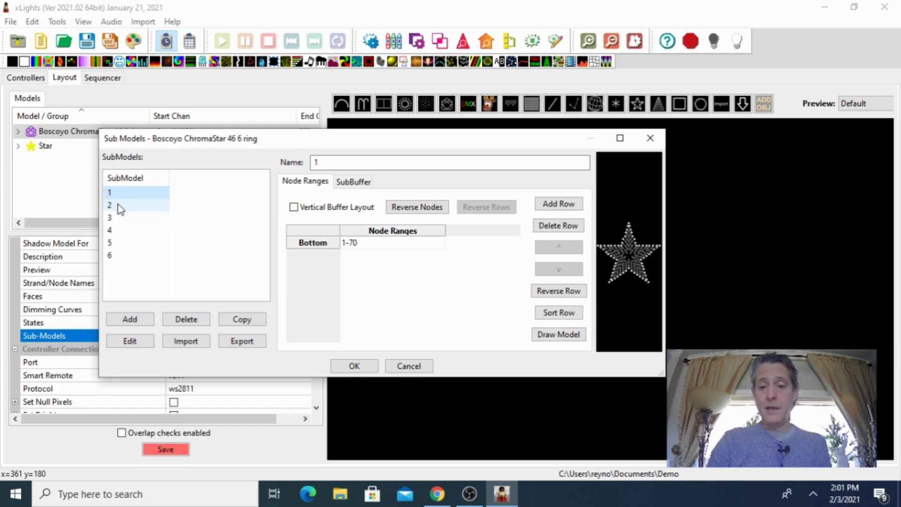
click(120, 206)
click(120, 219)
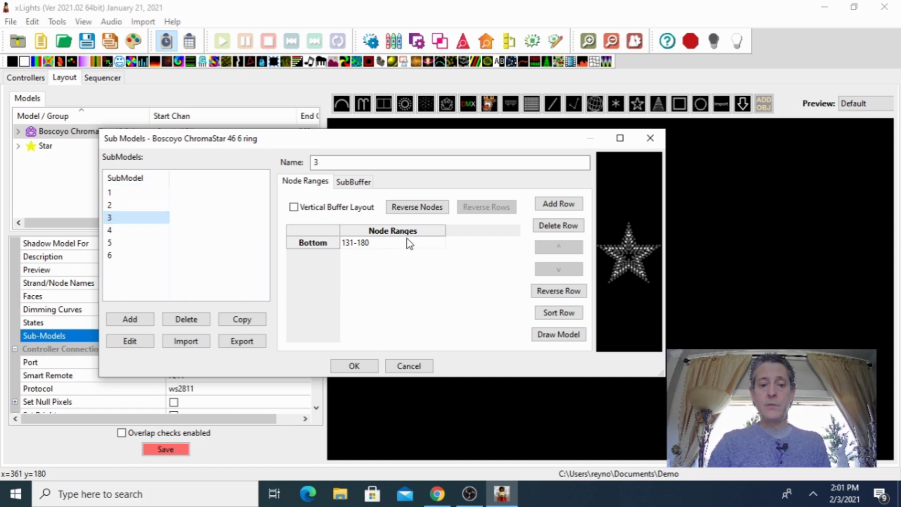
click(121, 230)
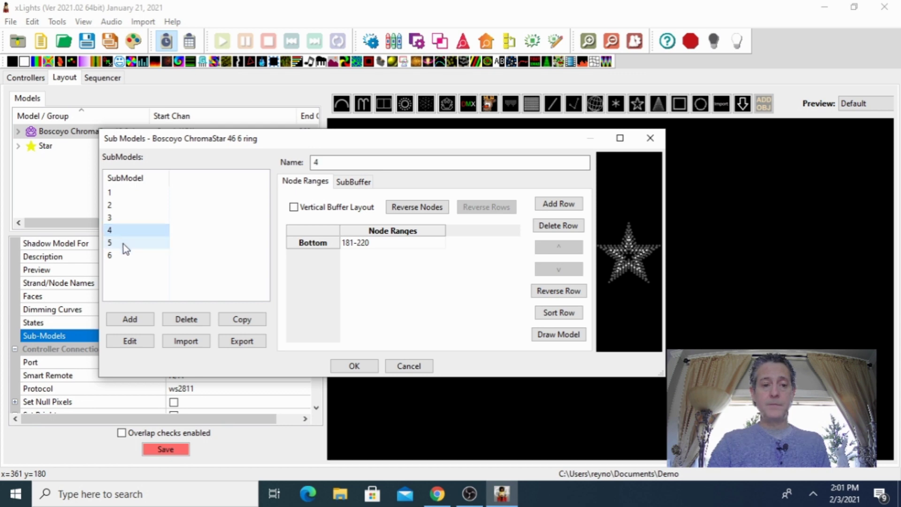
click(123, 244)
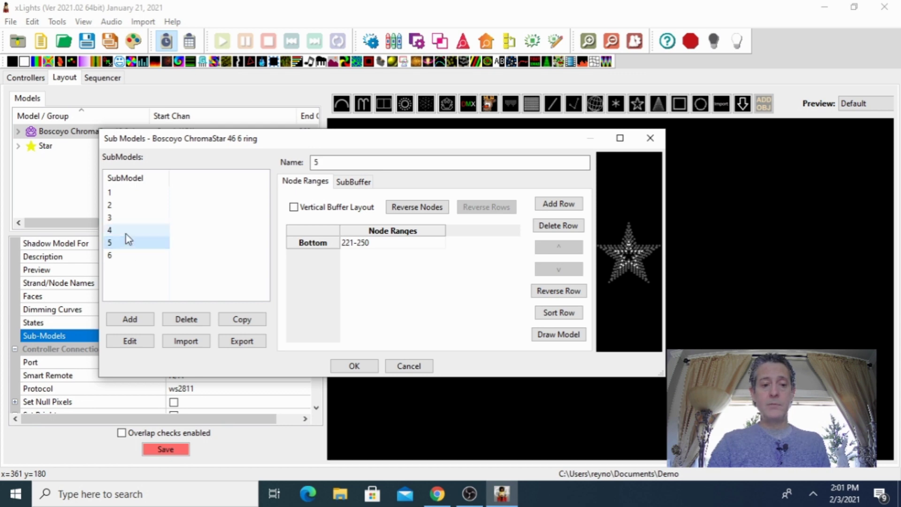
Check the node range of the ChromaStar's submodel 3 and close the submodels dialog without changes.
click(124, 217)
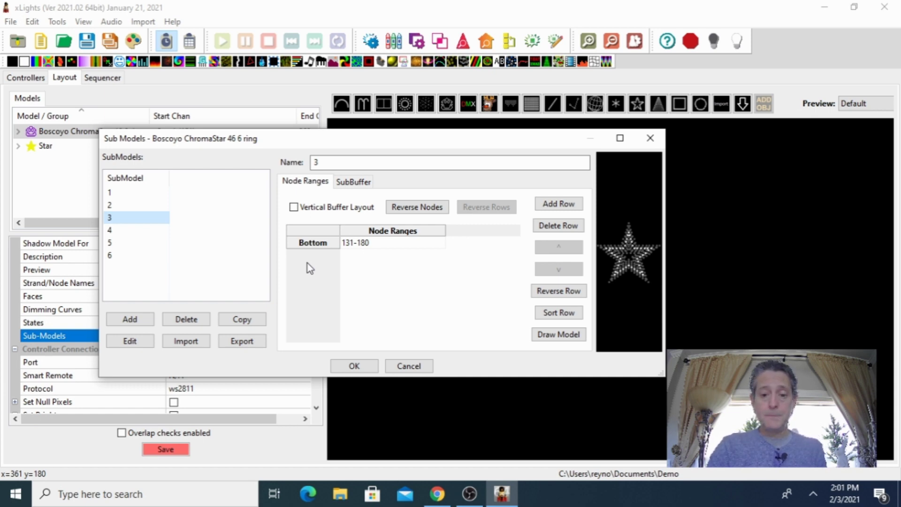
click(408, 366)
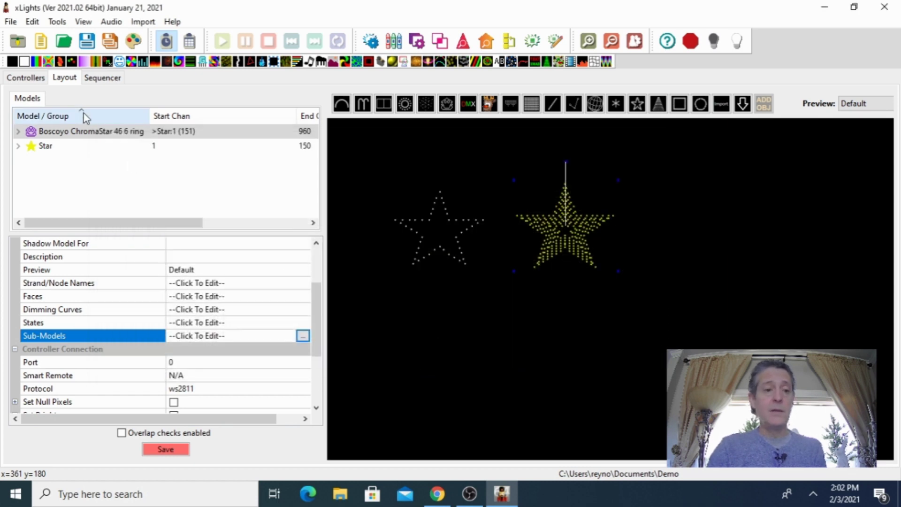
In the sequencer, expand the Boscoyo ChromaStar into its submodels and delete the existing effect on its model row.
click(102, 78)
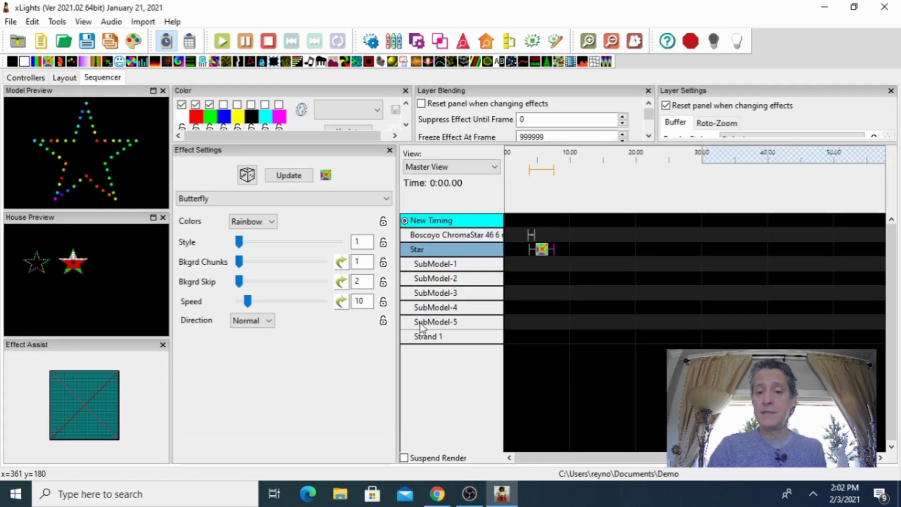
double_click(449, 237)
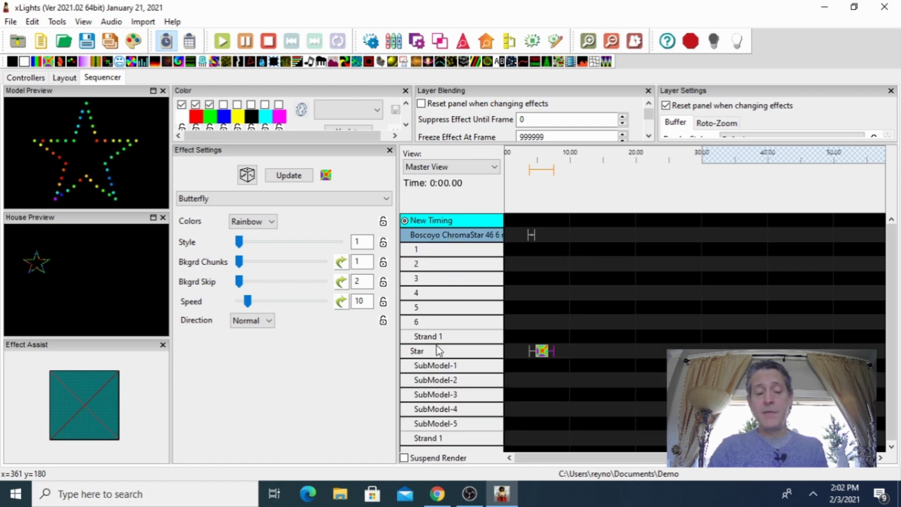
click(530, 235)
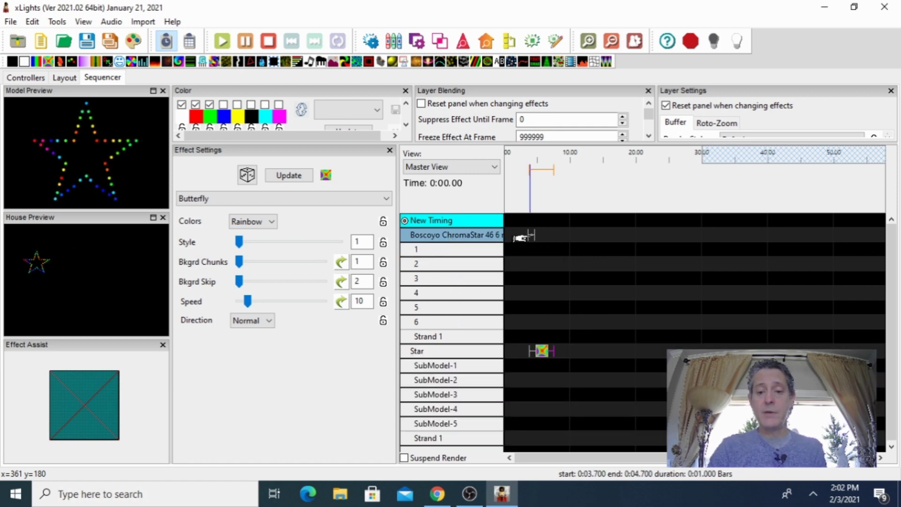
key(Delete)
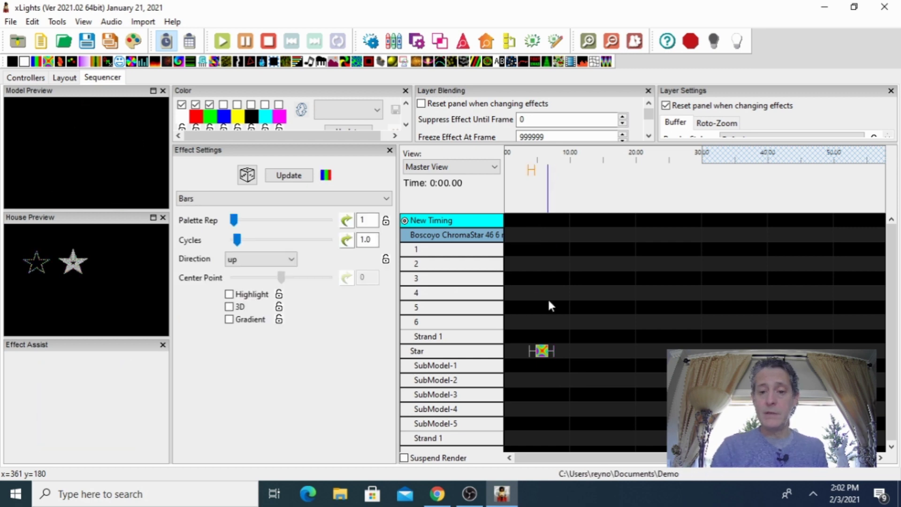
Add an On effect to the ChromaStar's submodel 1 from 0 to 1.9 seconds and color it red only.
click(24, 62)
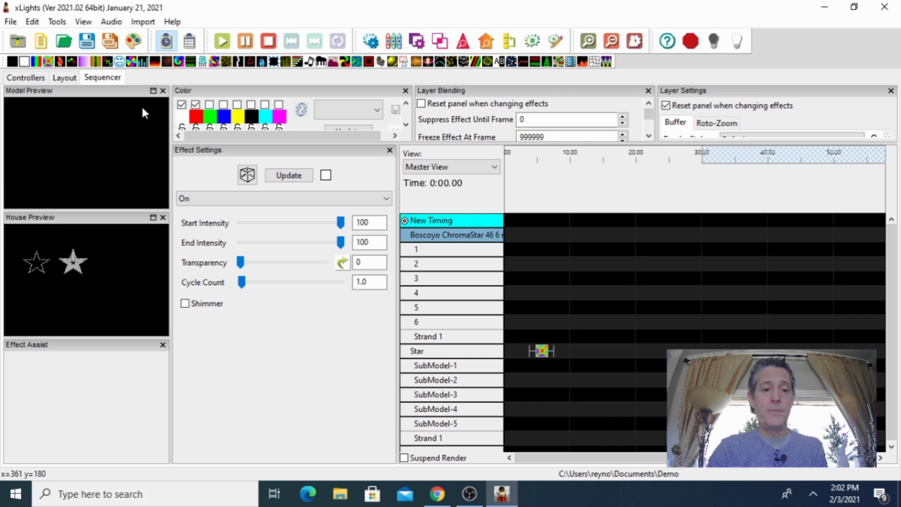
mouse_move(455, 255)
mouse_down()
mouse_move(513, 262)
mouse_move(515, 250)
mouse_up()
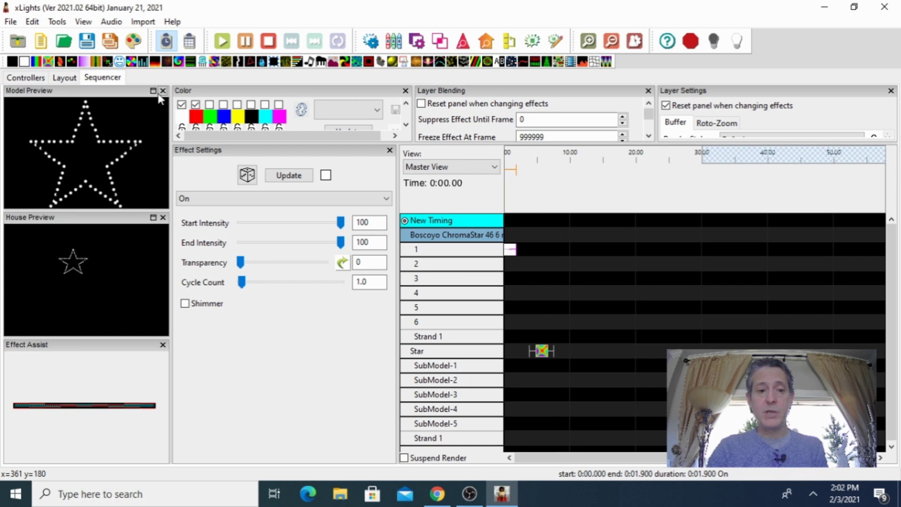
click(183, 105)
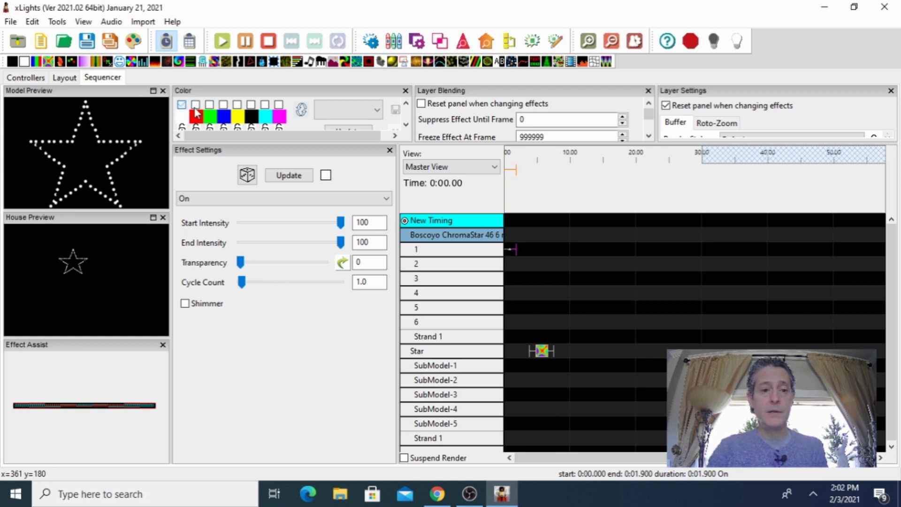
click(195, 105)
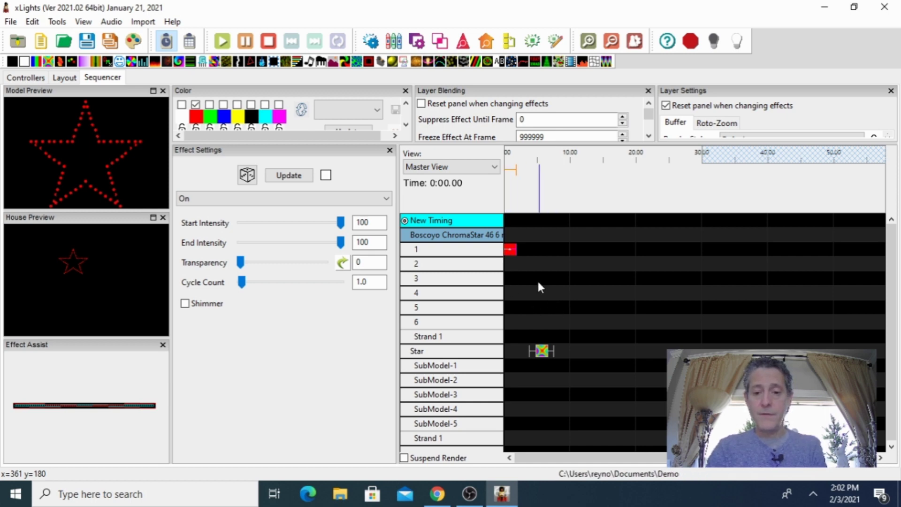
Paste the red On effect onto the ChromaStar's submodels 2 through 6 near the start of the timeline.
click(507, 264)
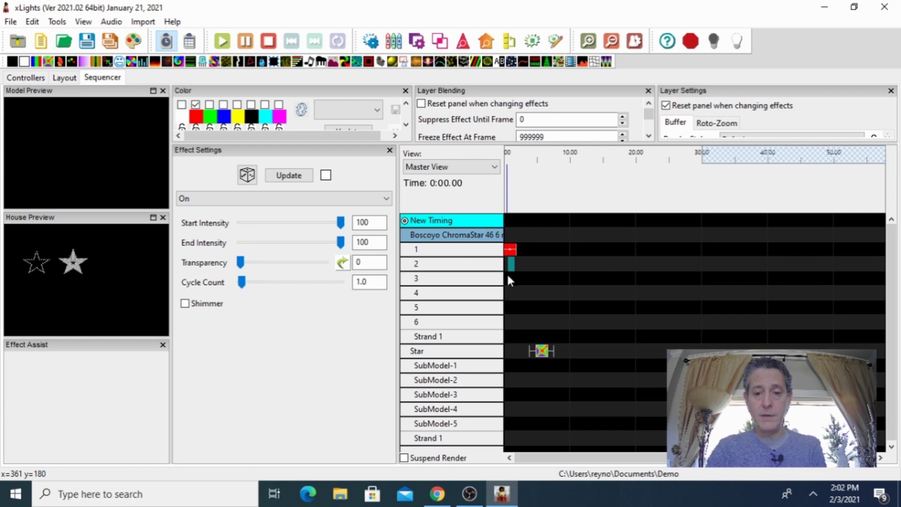
key(ctrl+v)
click(509, 280)
key(ctrl+v)
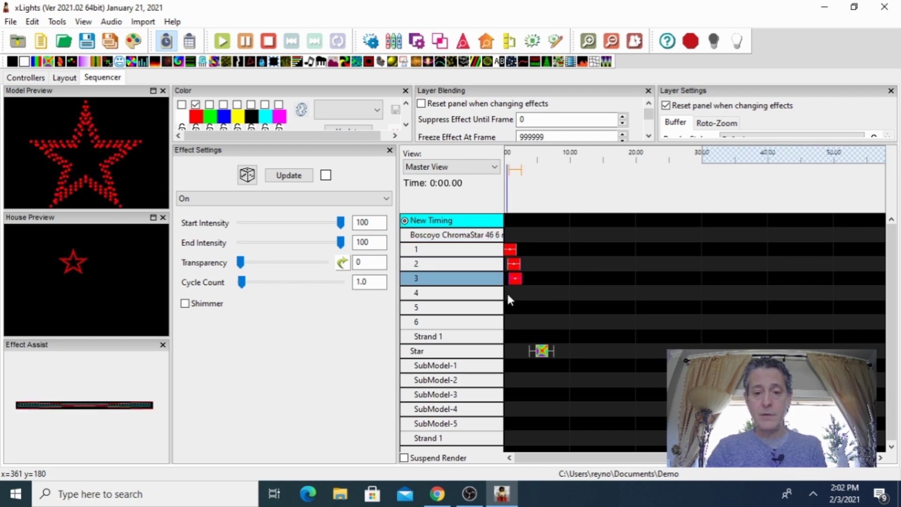
click(507, 291)
key(ctrl+v)
click(507, 306)
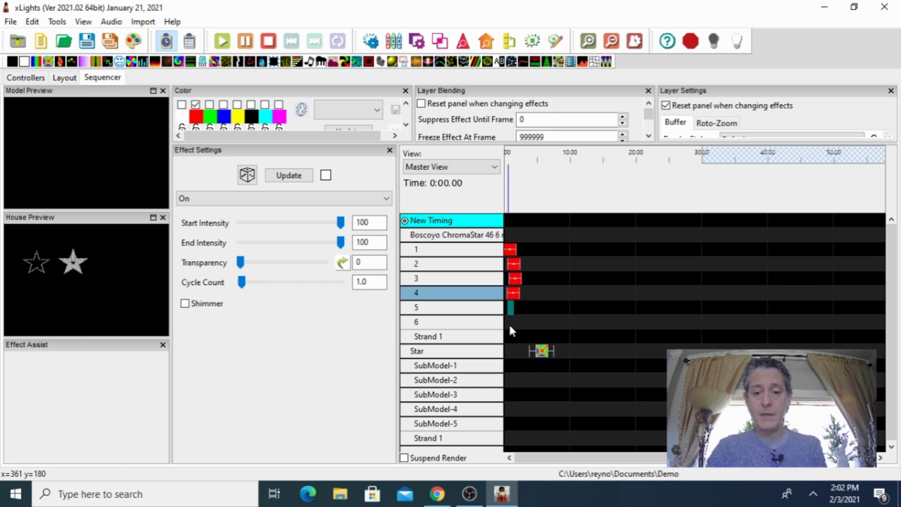
key(ctrl+v)
click(508, 323)
key(ctrl+v)
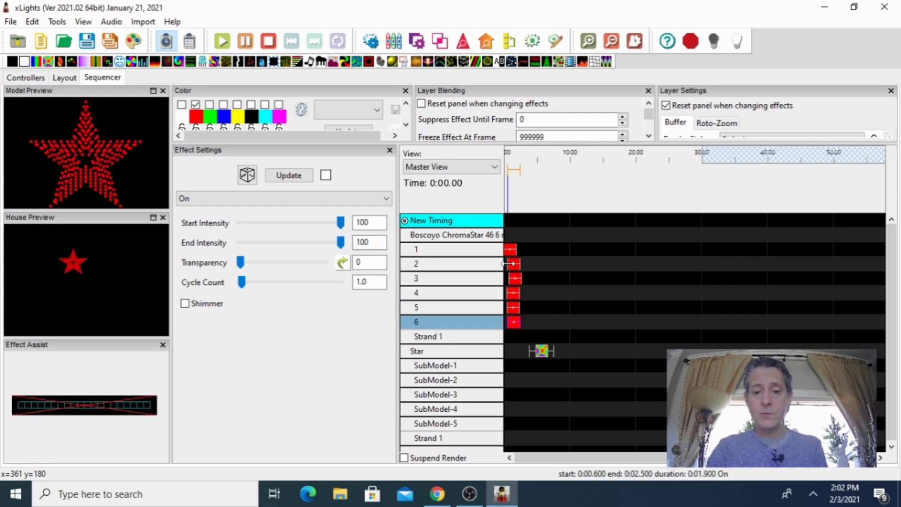
Stretch the effects on submodels 2 through 6 to start at 0 and end progressively later, from about 2.6 to 7 seconds.
mouse_move(508, 264)
mouse_down()
mouse_move(521, 266)
mouse_move(505, 278)
mouse_move(528, 278)
mouse_move(504, 292)
mouse_move(534, 295)
mouse_move(501, 308)
mouse_move(541, 308)
mouse_up()
click(507, 320)
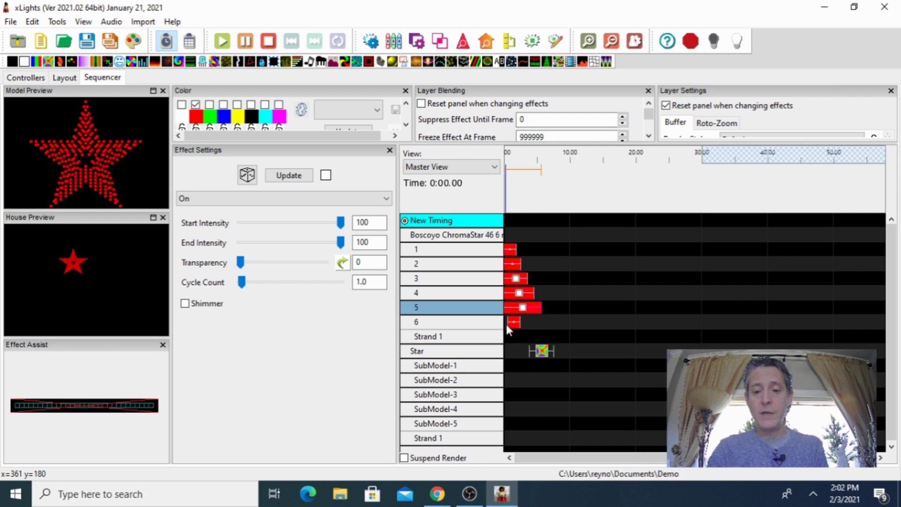
click(507, 324)
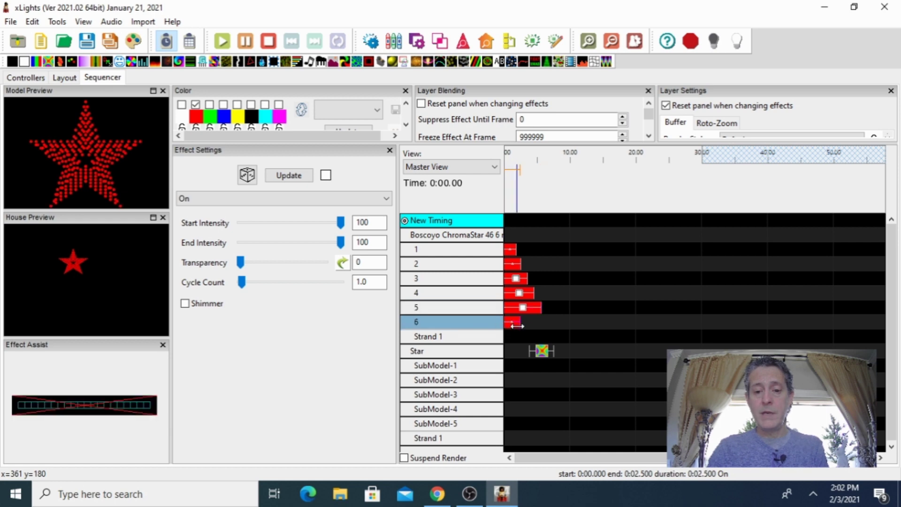
drag(516, 325, 550, 324)
click(505, 222)
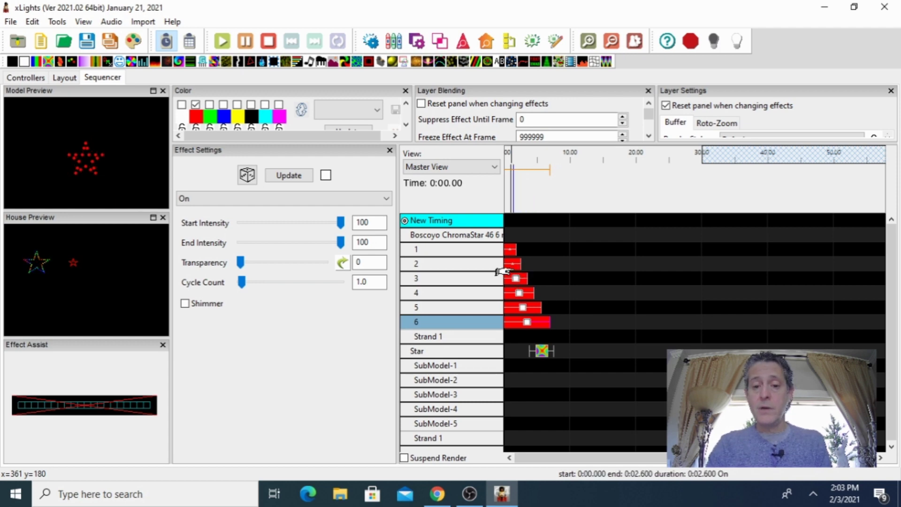
Recolor the On effects on submodels 2, 4 and 6 to green, blue and yellow, and play the sequence to preview them.
click(512, 264)
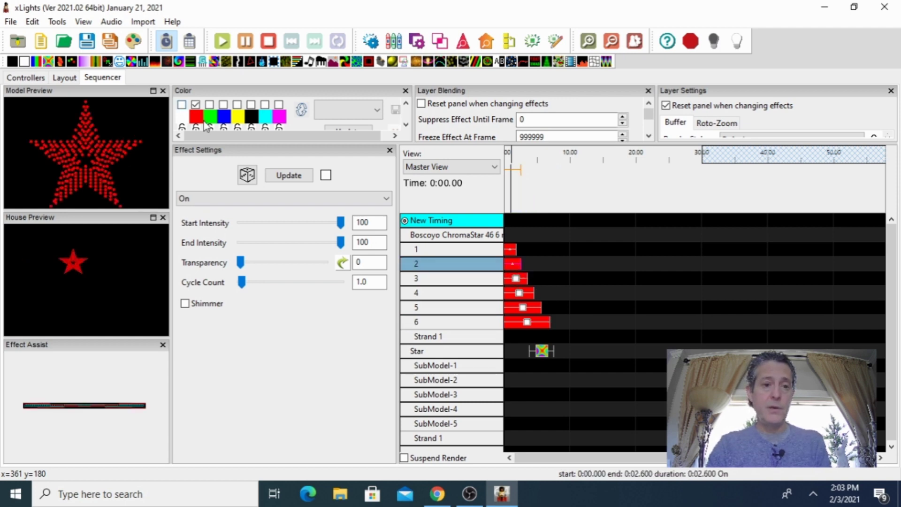
click(195, 105)
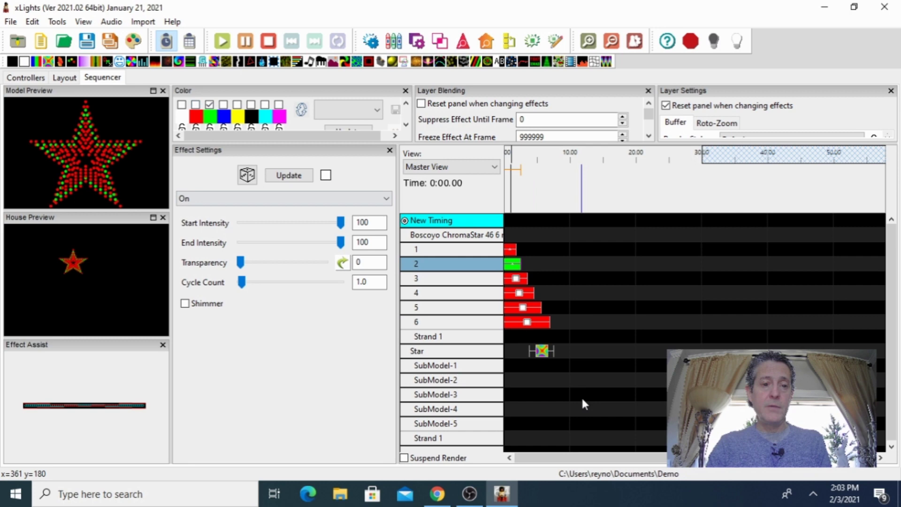
click(516, 296)
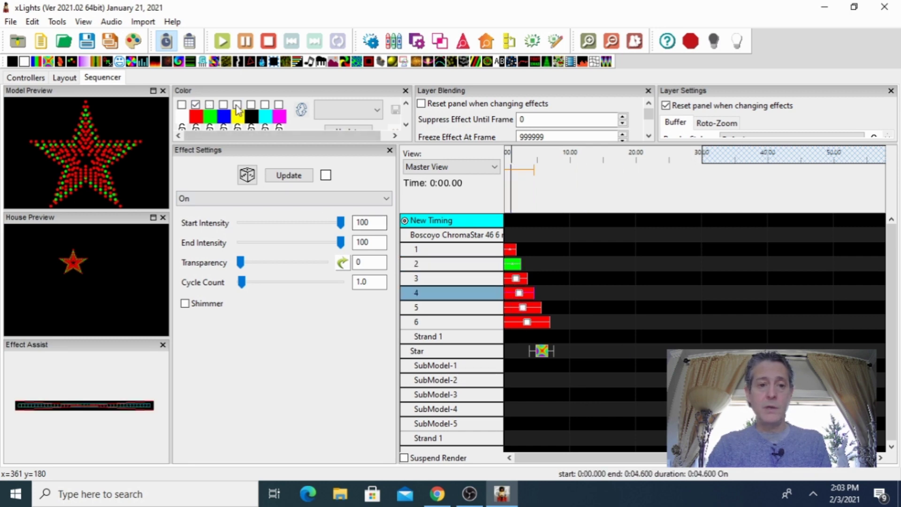
click(195, 106)
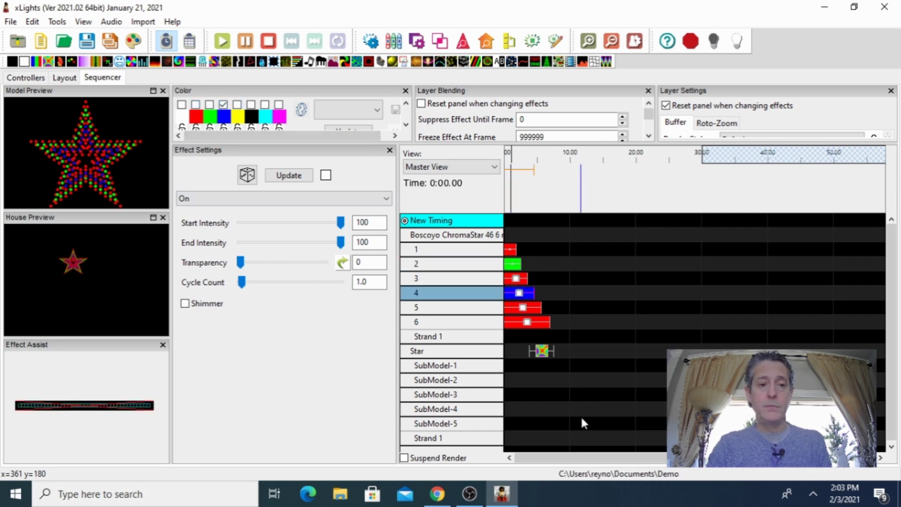
click(526, 324)
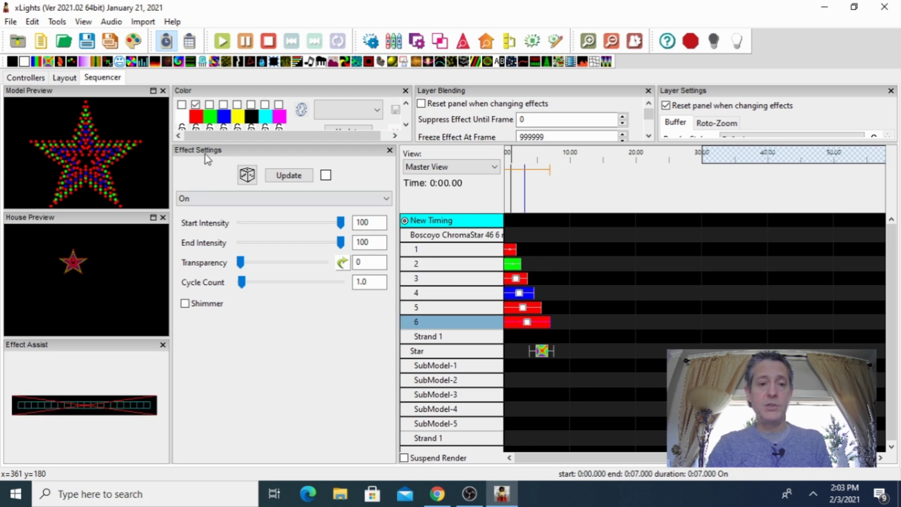
click(195, 104)
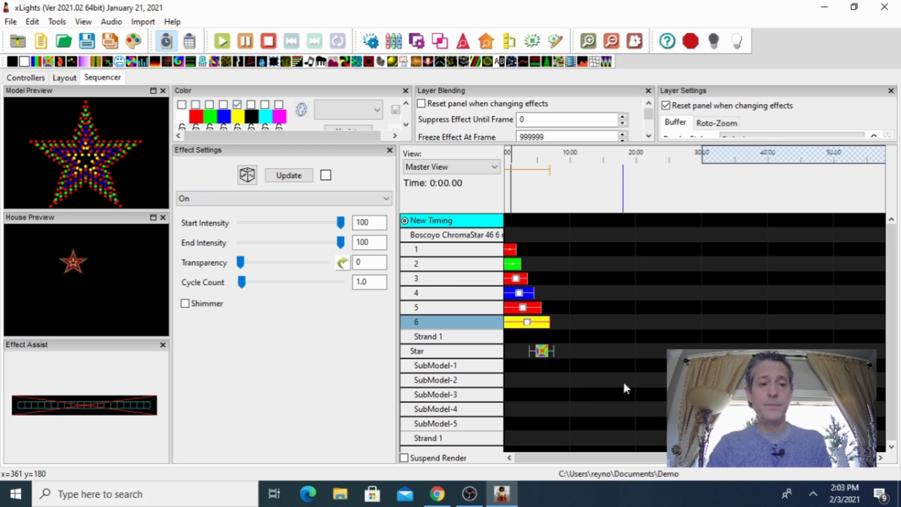
key(space)
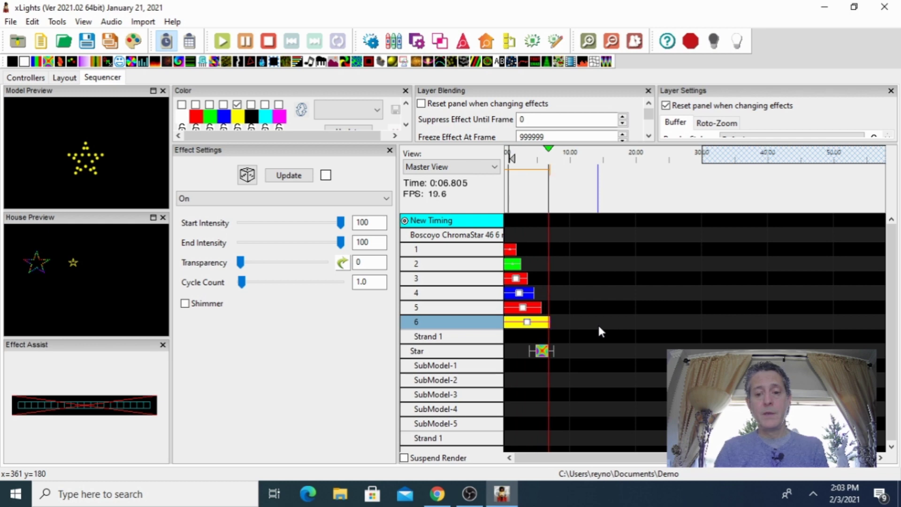
key(space)
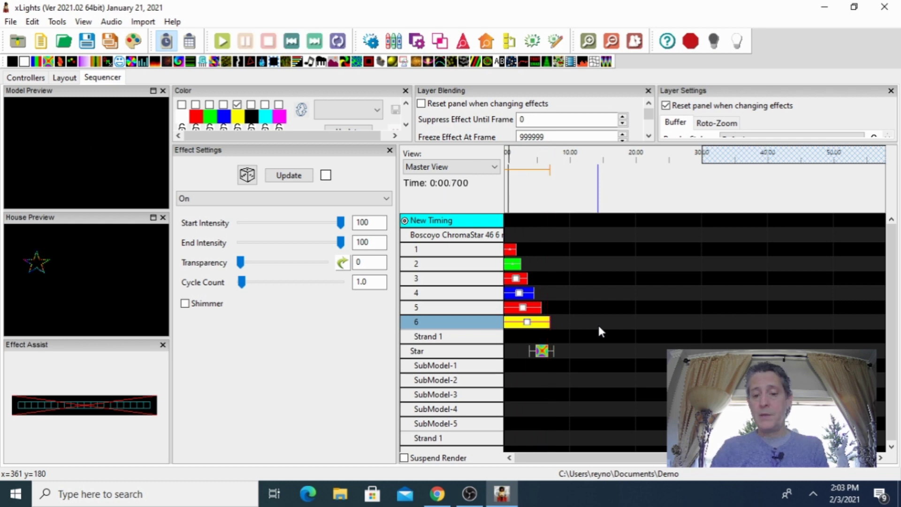
Add a Bars effect in red, green and yellow to the whole ChromaStar from about 8 to 17.5 seconds and preview it.
click(37, 62)
drag(37, 62, 619, 234)
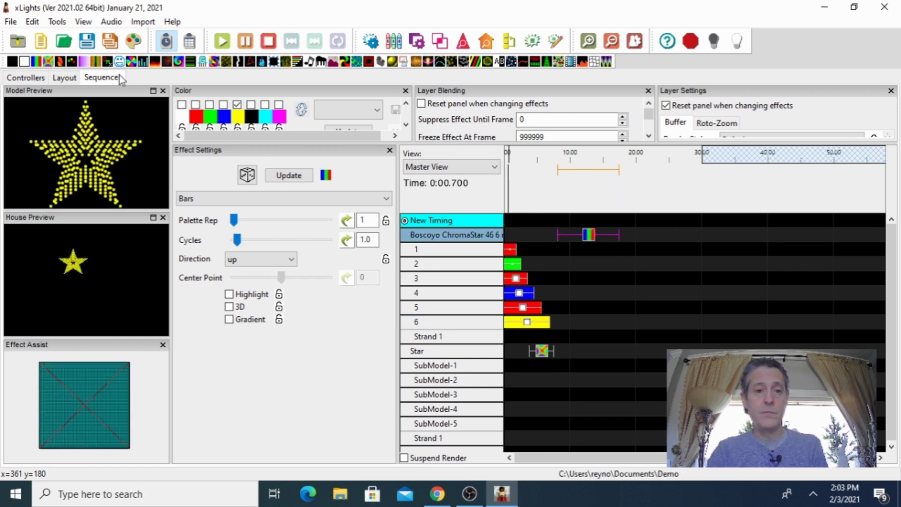
click(196, 105)
click(209, 104)
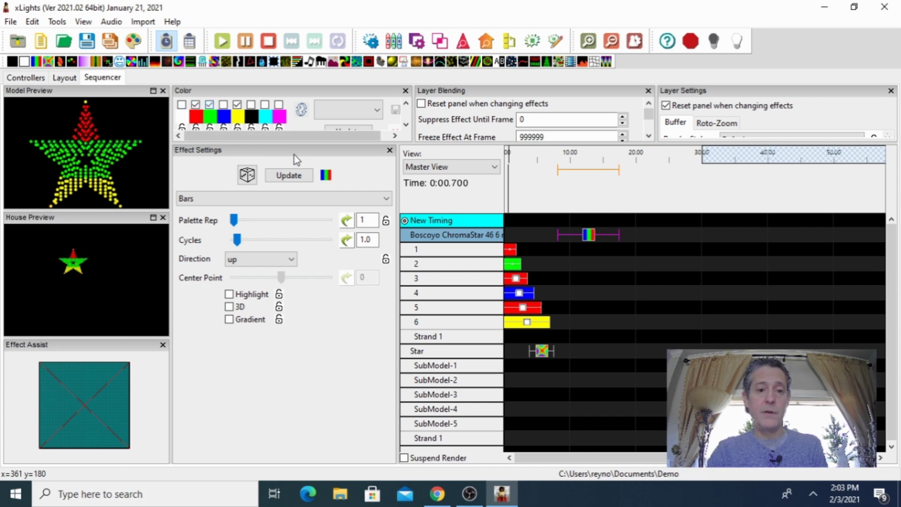
key(space)
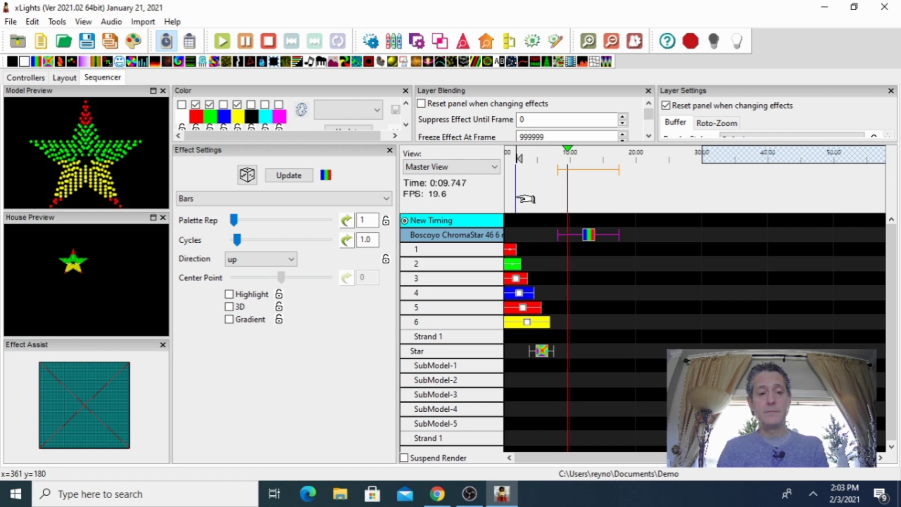
key(space)
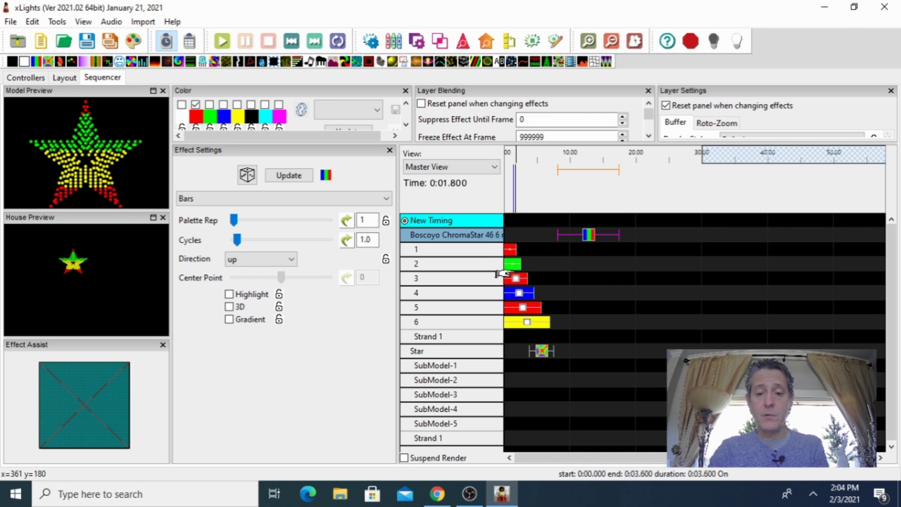
Paste the red On effect onto the Star's SubModel-1 through SubModel-5 near the start of the timeline.
click(507, 366)
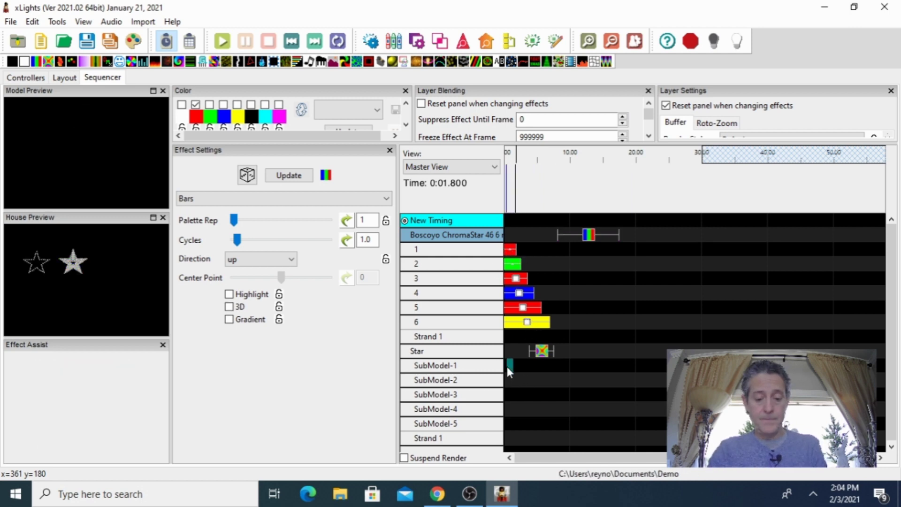
click(513, 380)
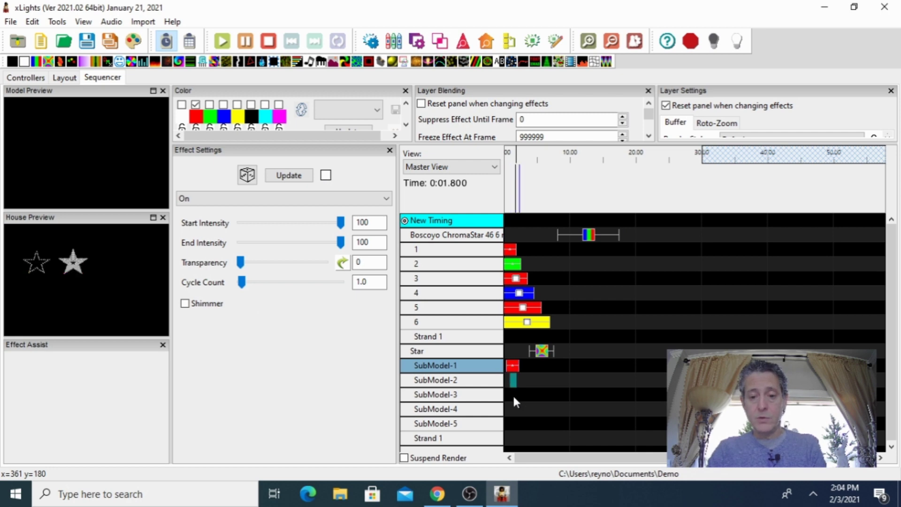
click(511, 396)
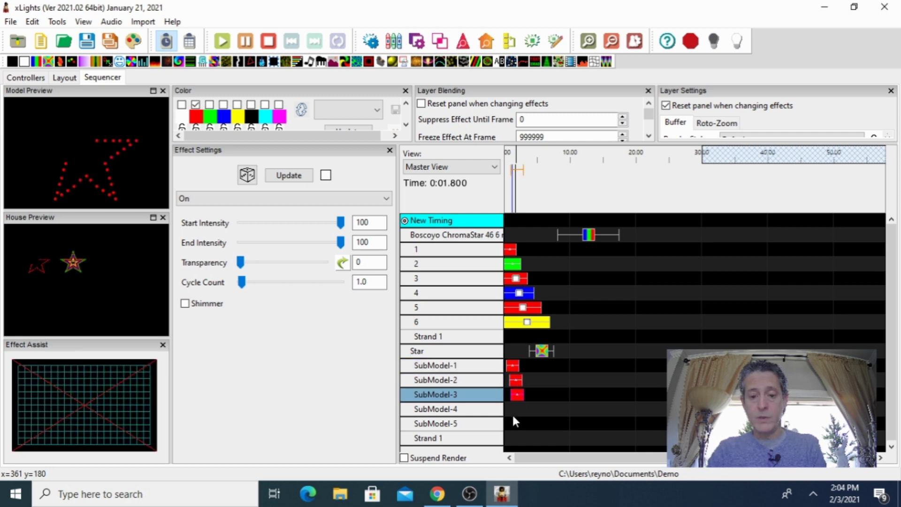
click(513, 413)
click(514, 425)
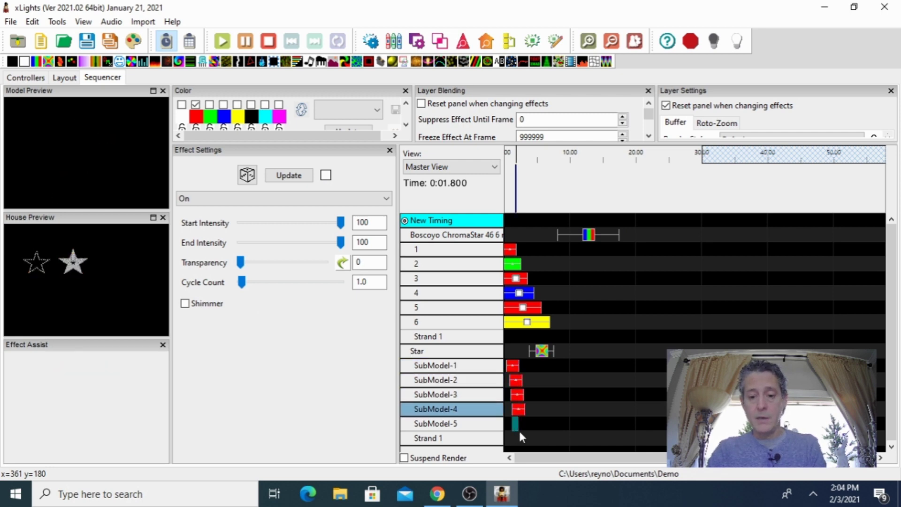
Stretch the effects on the Star's SubModel-2 through SubModel-5 to start at 0 and end progressively later, from about 3.7 to 8 seconds.
click(510, 424)
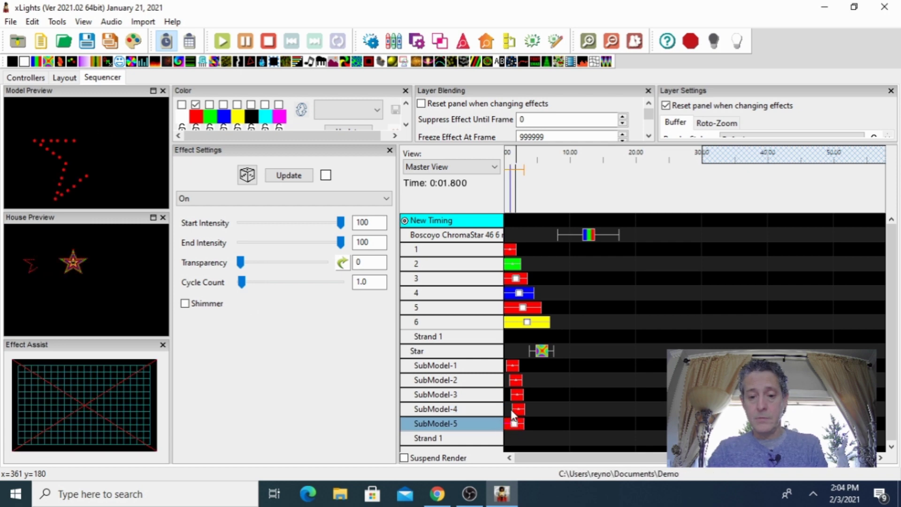
click(511, 408)
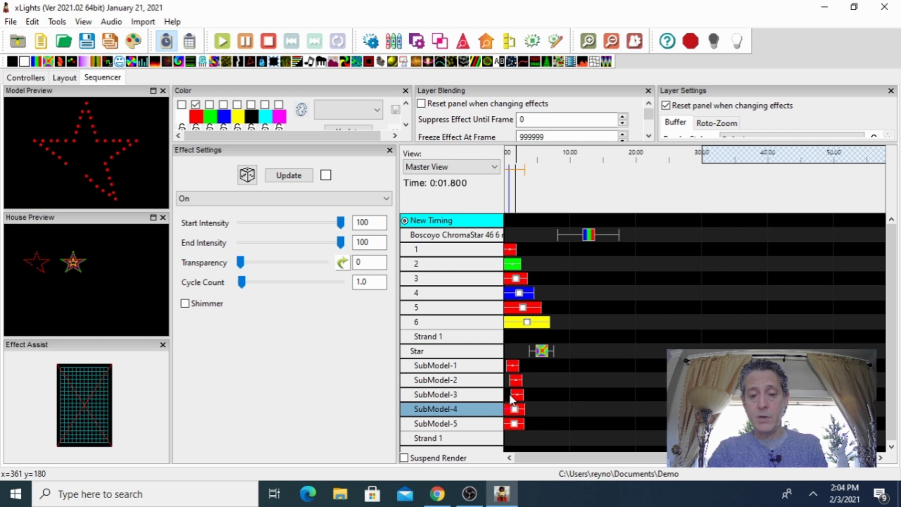
click(504, 394)
click(512, 393)
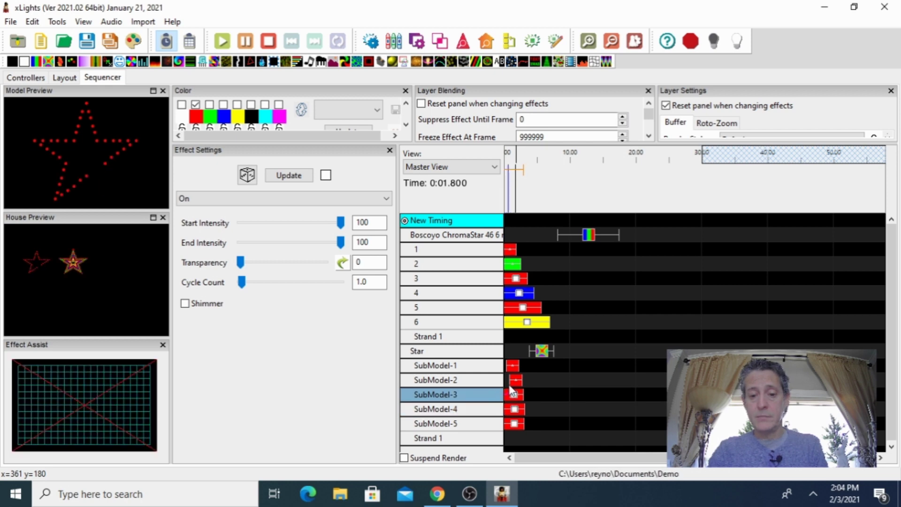
click(516, 380)
drag(521, 384, 557, 425)
click(544, 410)
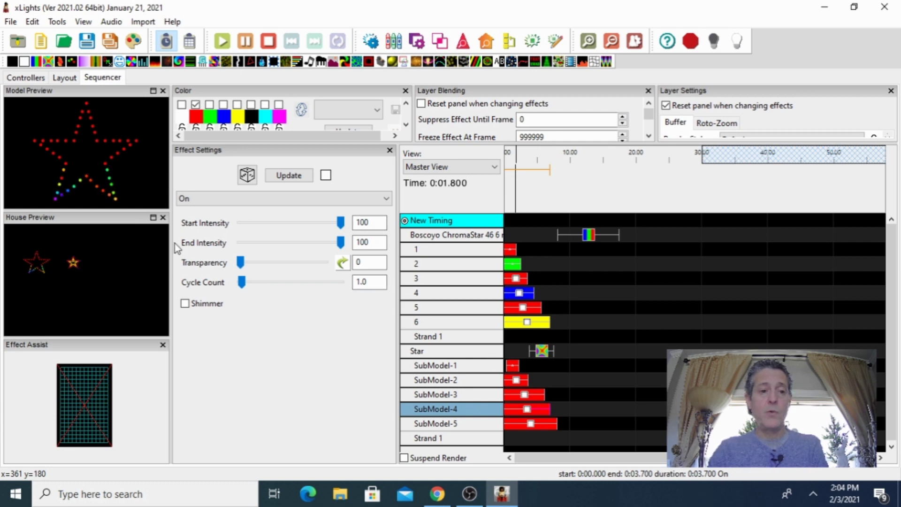
Move the Star's Butterfly effect to about 9 to 12.7 seconds, and play the sequence through to preview all the effects.
drag(542, 351, 578, 359)
click(519, 154)
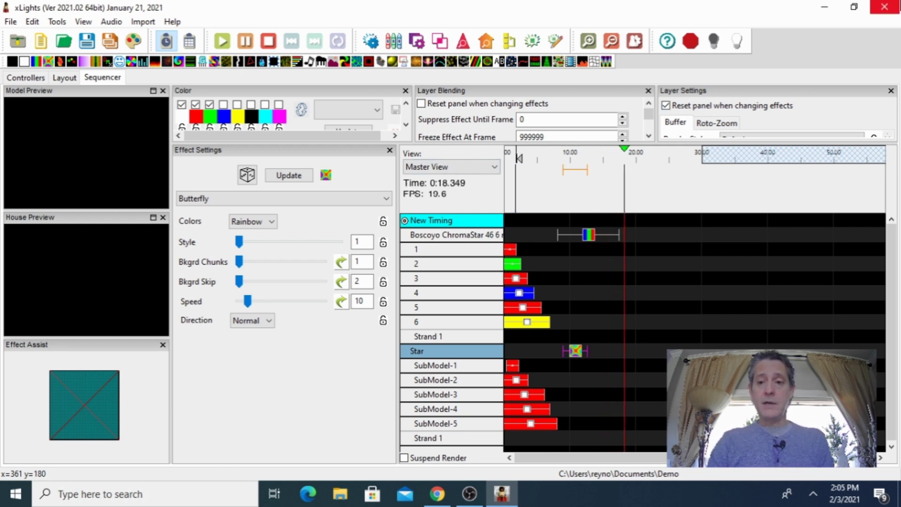
click(690, 41)
Delete the Star and Boscoyo ChromaStar 46 6 ring models from the layout, along with their effects in the open sequence.
click(65, 79)
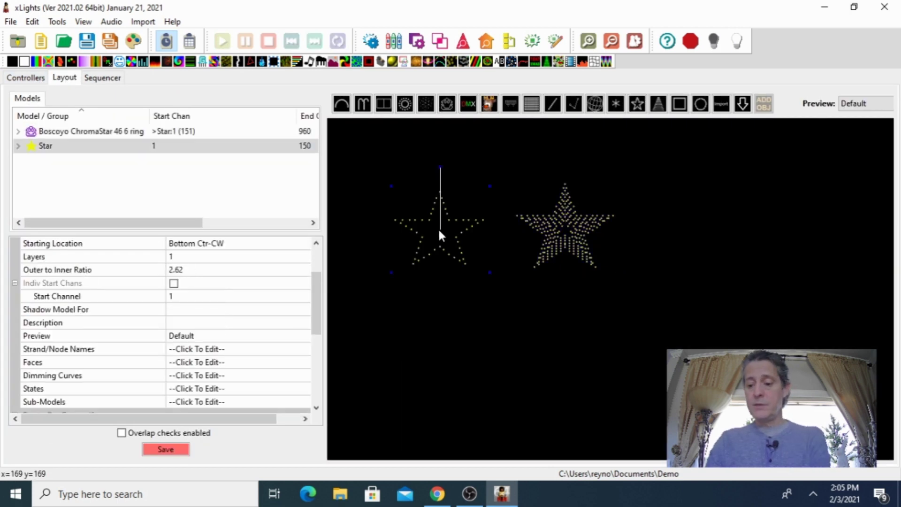
key(Delete)
click(483, 264)
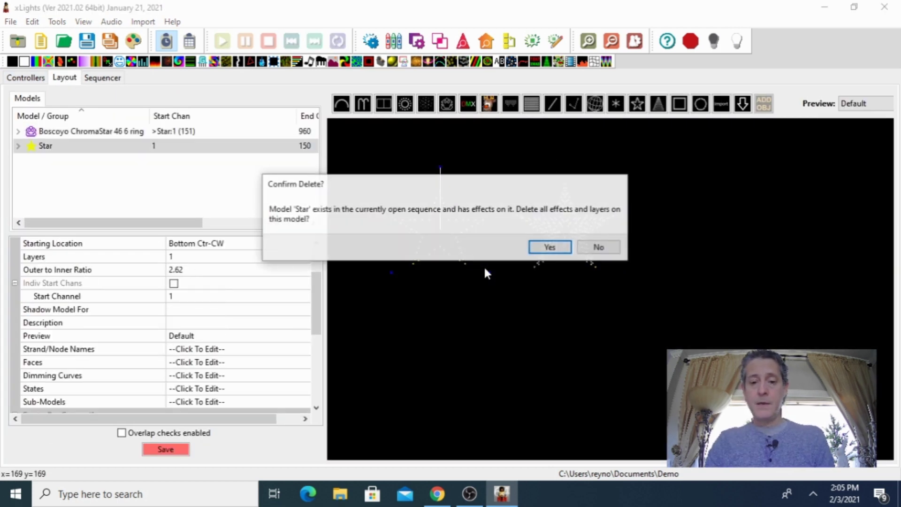
click(549, 247)
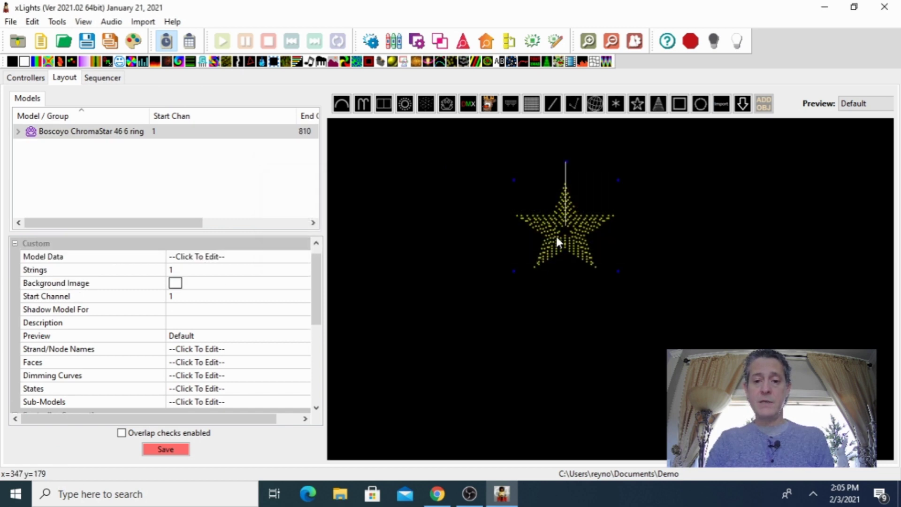
key(Delete)
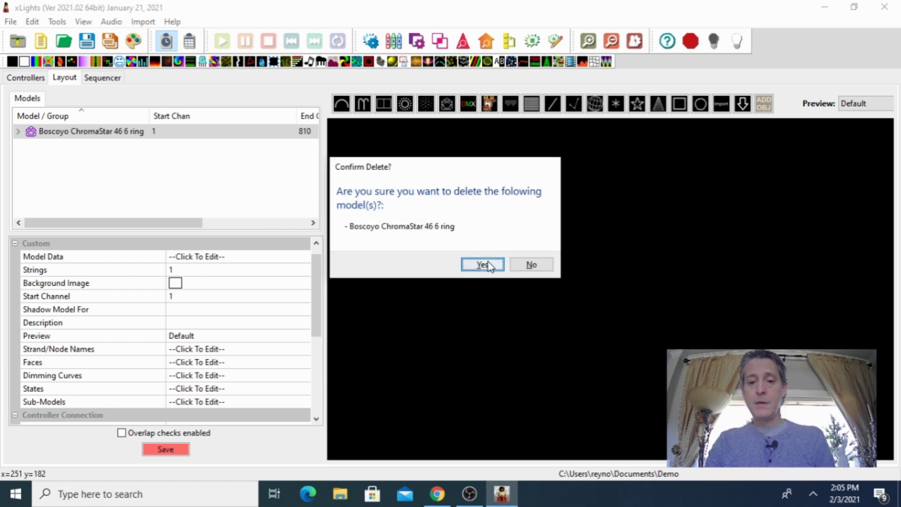
click(483, 263)
click(539, 250)
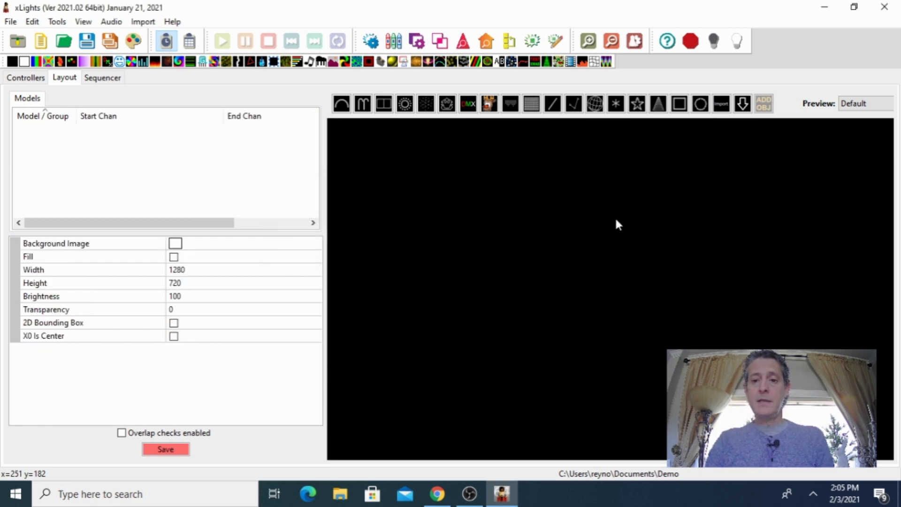
Draw a small Tree model low in the layout and duplicate it three times, lining the four trees up in a row.
click(658, 104)
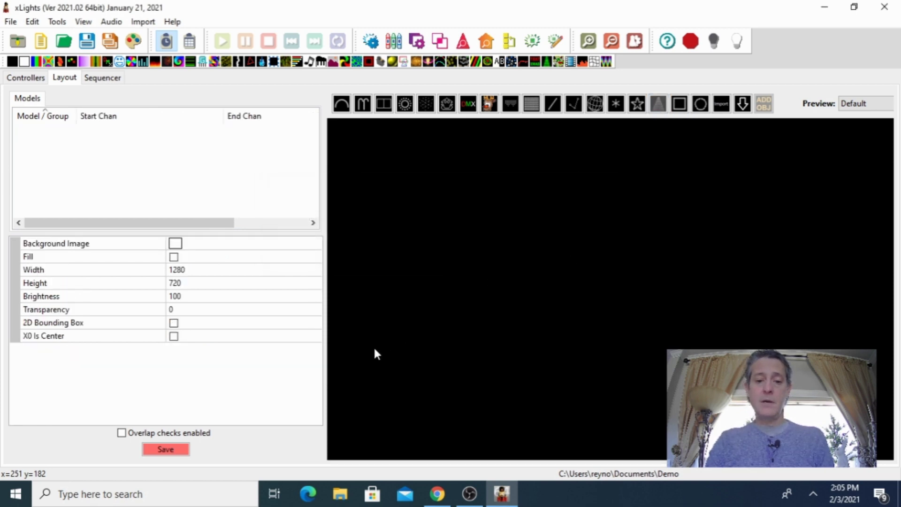
drag(364, 352, 401, 300)
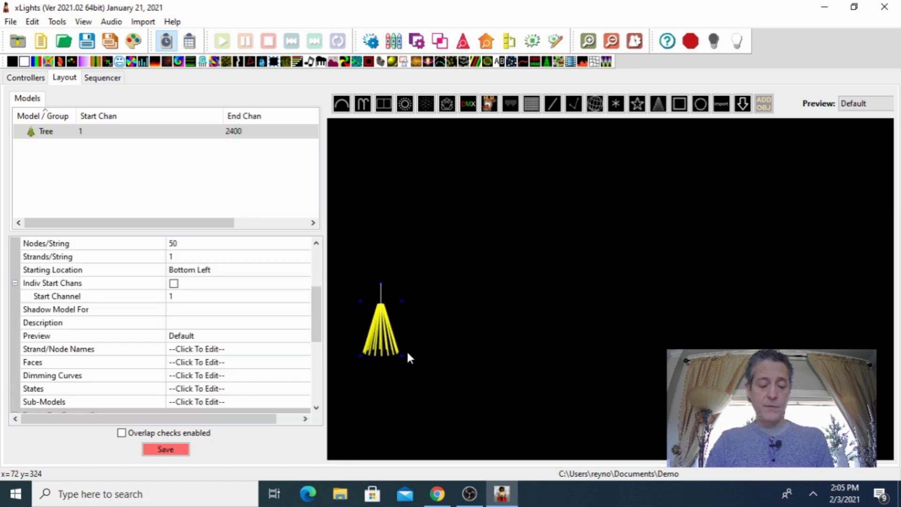
drag(382, 357, 474, 347)
key(ctrl+c)
key(ctrl+v)
key(ctrl+v)
key(ctrl+v)
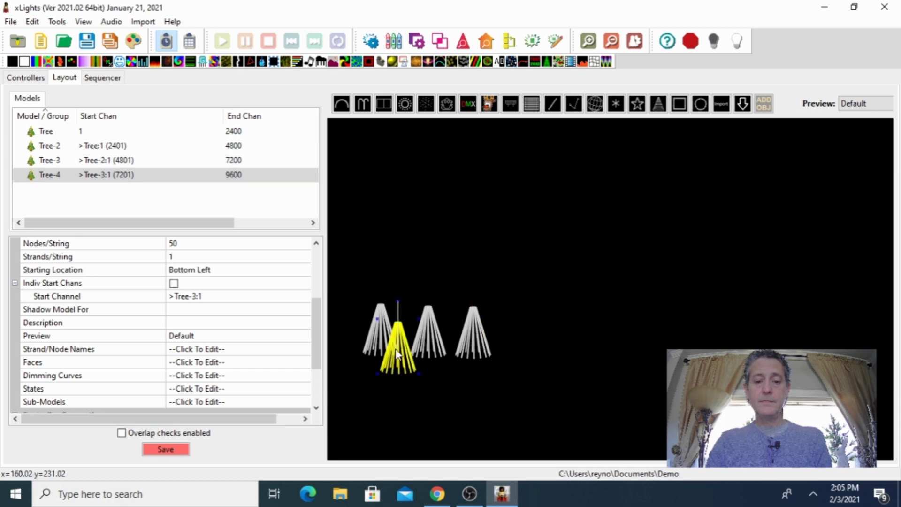
drag(398, 354, 517, 349)
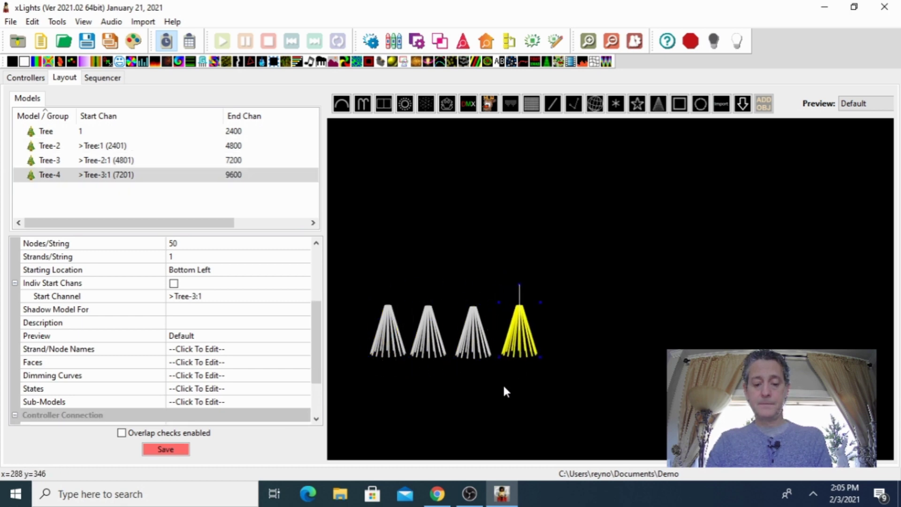
Paste three more trees and place them at the end of the row to make seven evenly spaced trees.
key(ctrl+v)
drag(387, 347, 568, 351)
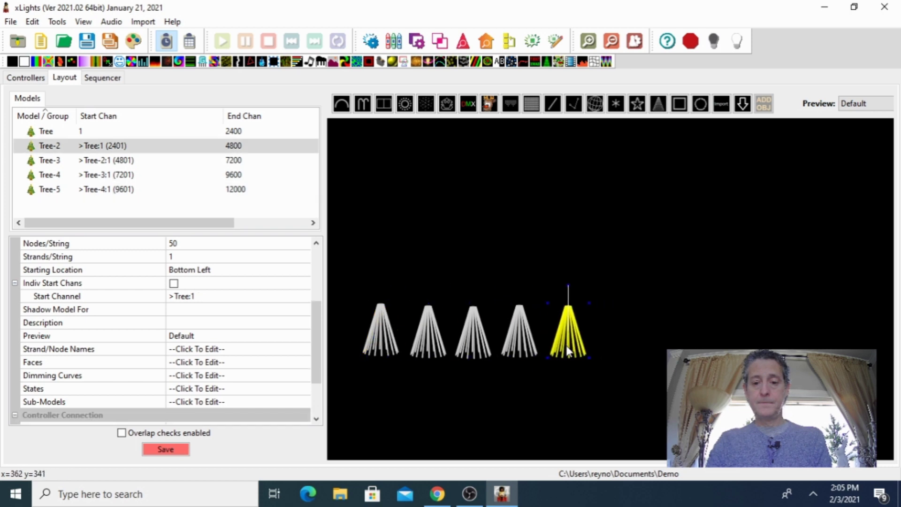
key(ctrl+v)
drag(400, 356, 623, 350)
key(ctrl+v)
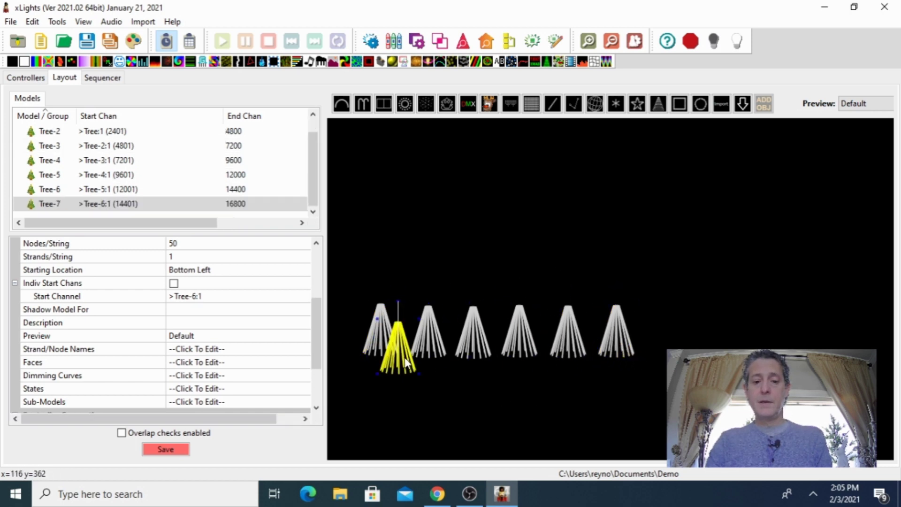
drag(404, 361, 666, 343)
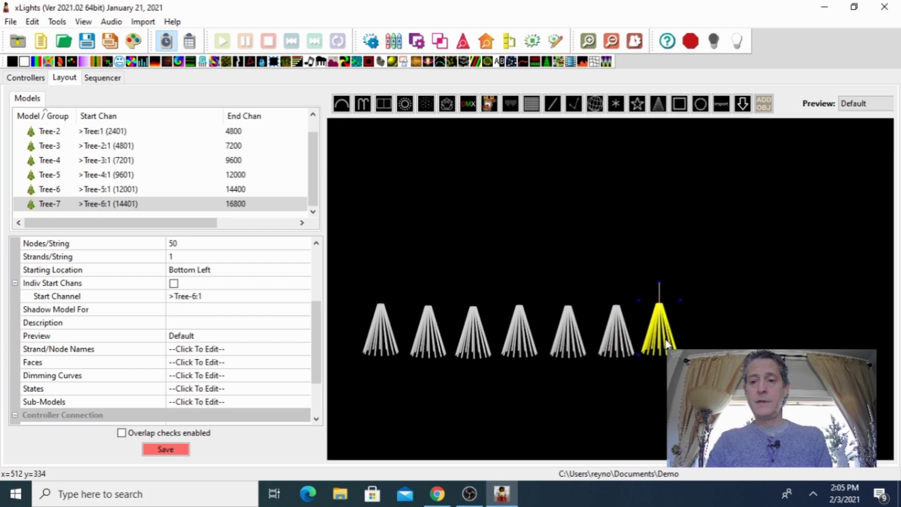
Insert the Boscoyo ChromaStar 46" 6 ring vendor model above the first tree and enlarge it.
click(708, 202)
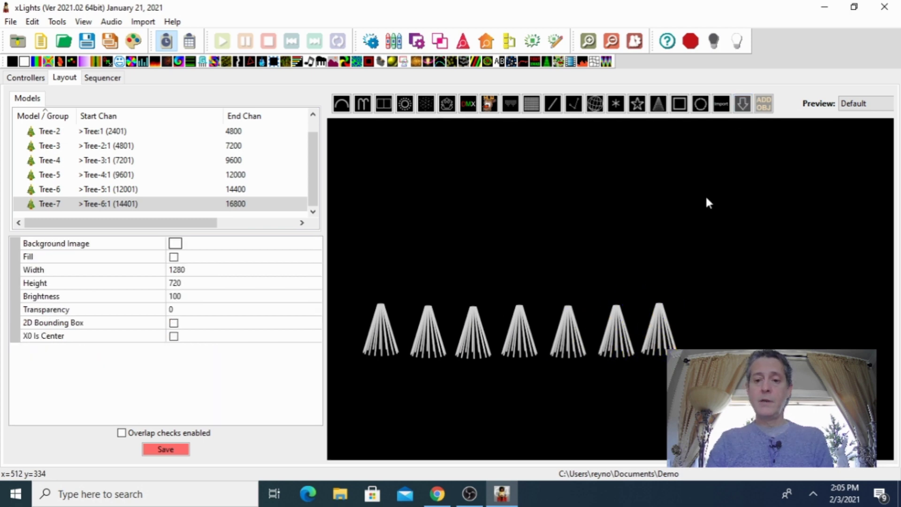
click(364, 270)
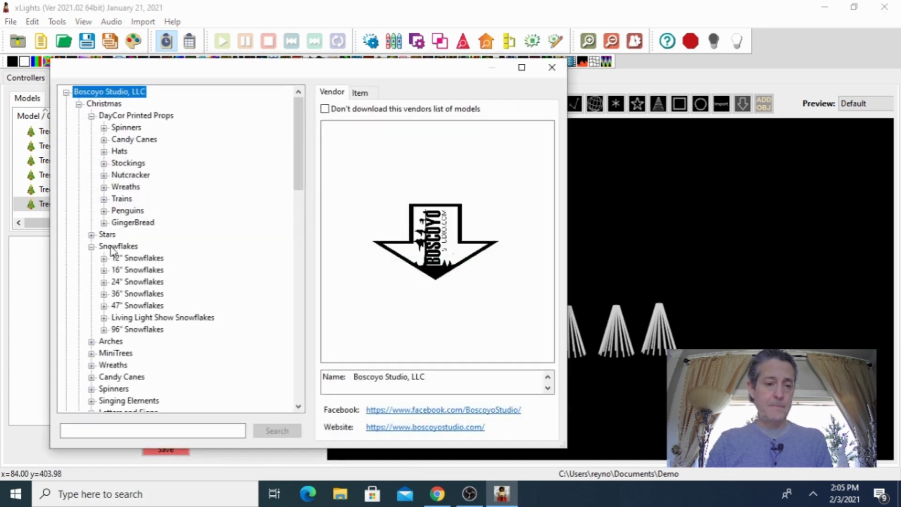
click(92, 235)
click(155, 295)
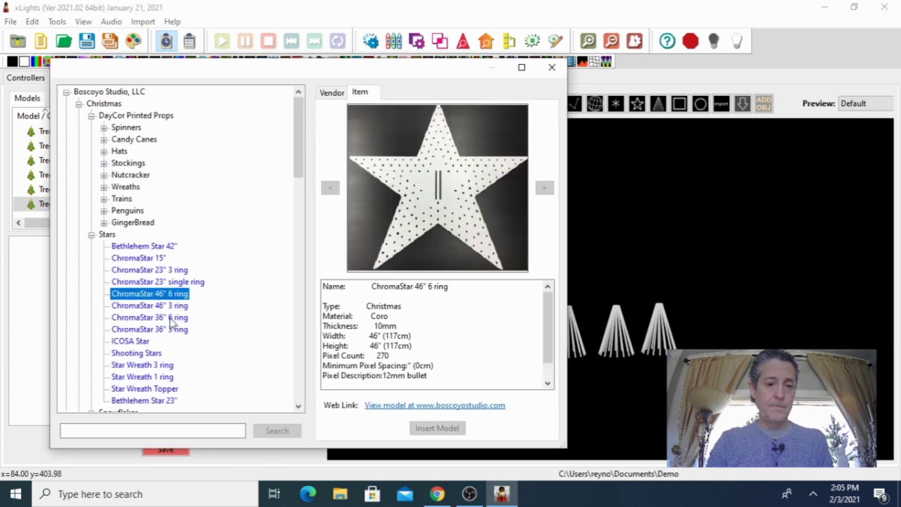
click(437, 427)
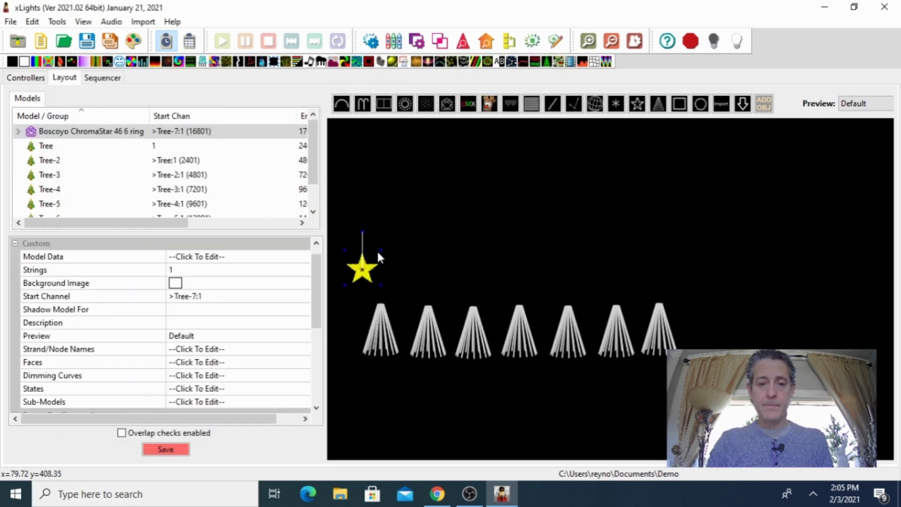
drag(378, 250, 415, 222)
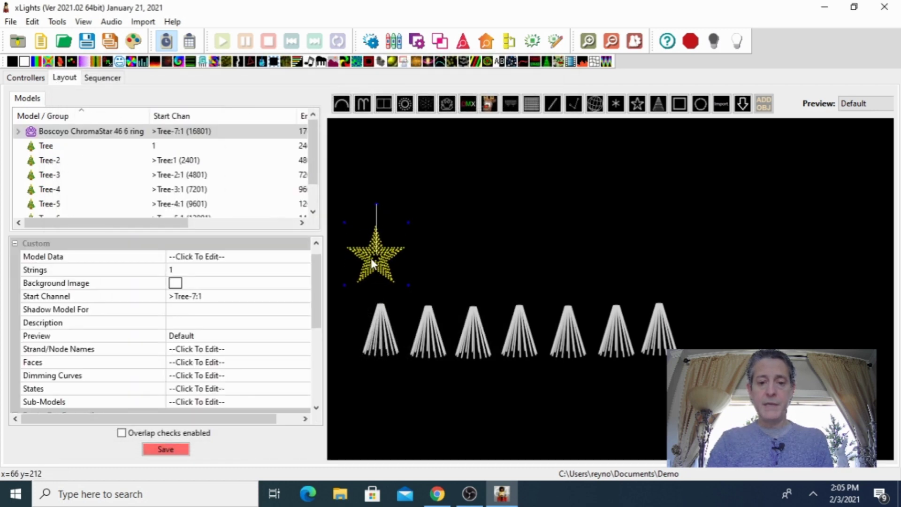
Paste four copies of the ChromaStar and arrange the five stars in a loose circle above the trees.
drag(378, 262, 487, 187)
key(ctrl+v)
drag(509, 217, 407, 215)
key(ctrl+v)
click(518, 215)
drag(519, 212, 434, 257)
key(ctrl+v)
key(ctrl+v)
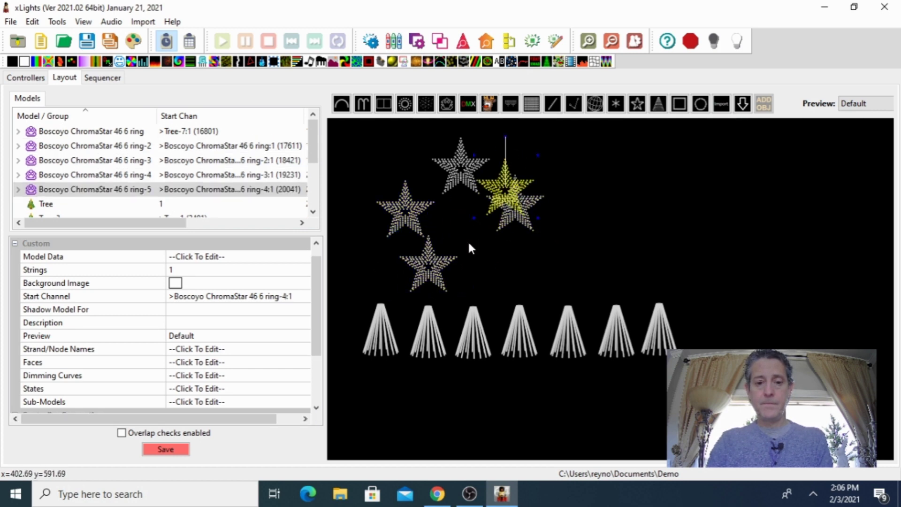
drag(515, 188, 502, 235)
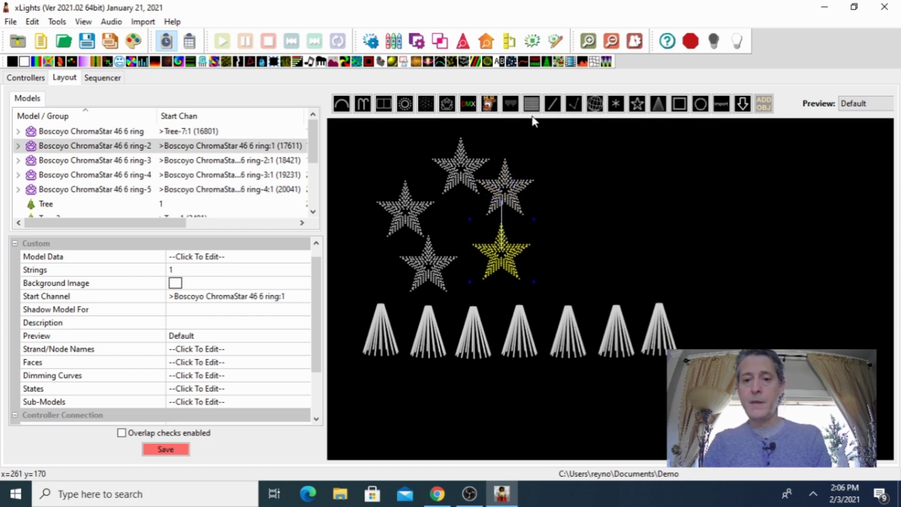
Draw a wide Matrix model beside the stars and move it up level with the uppermost star.
click(554, 170)
drag(565, 168, 698, 221)
drag(631, 202, 623, 182)
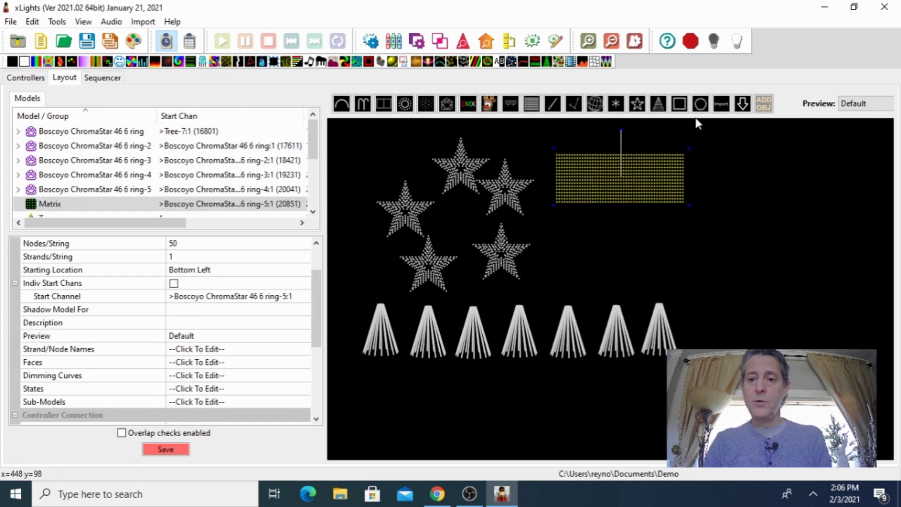
Draw an Arches model beneath the matrix and paste three copies of it in a descending diagonal.
click(405, 158)
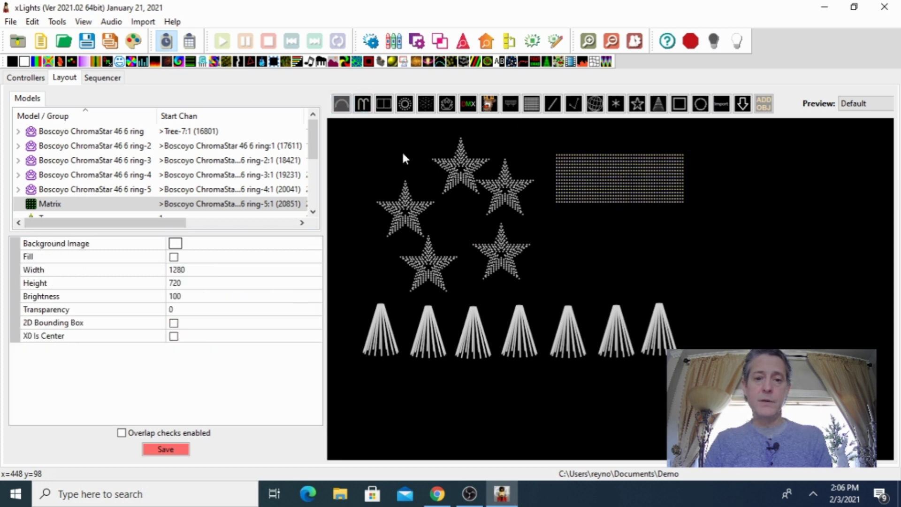
drag(585, 227, 638, 233)
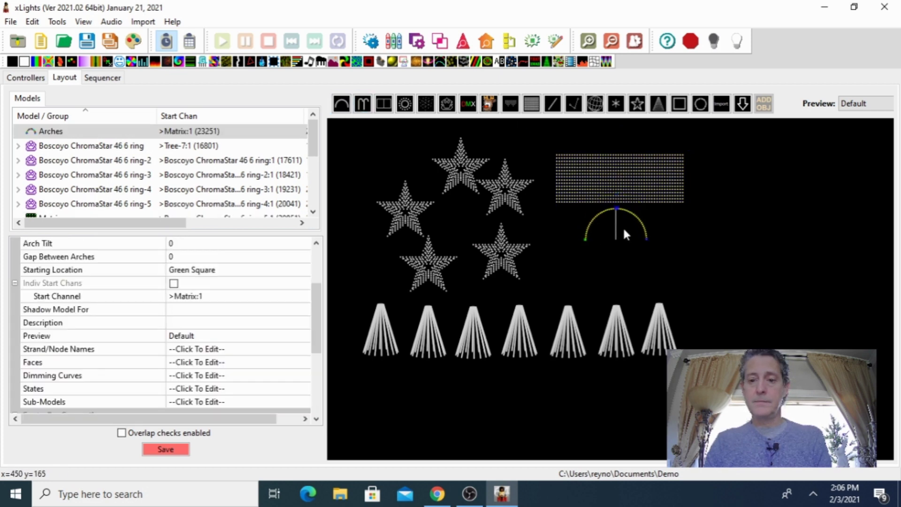
key(ctrl+c)
key(ctrl+v)
key(ctrl+v)
key(ctrl+v)
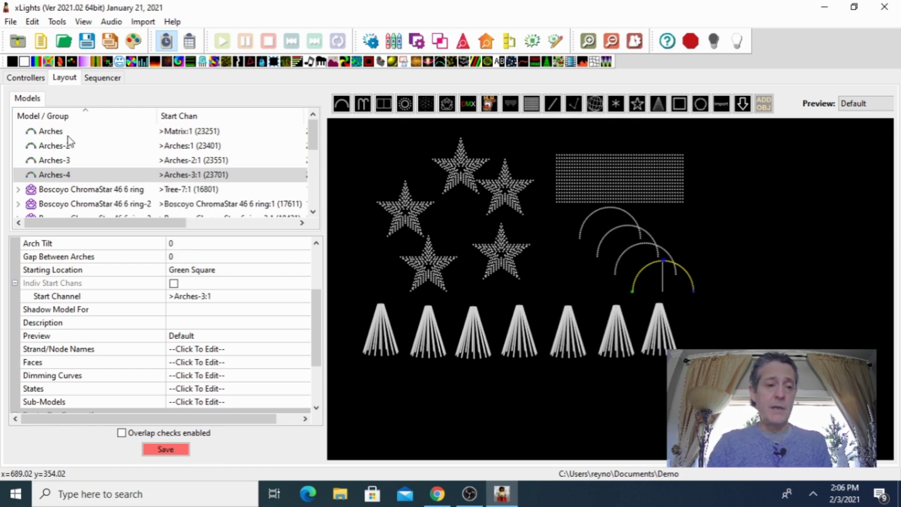
Create an empty model group named "all models".
mouse_move(65, 137)
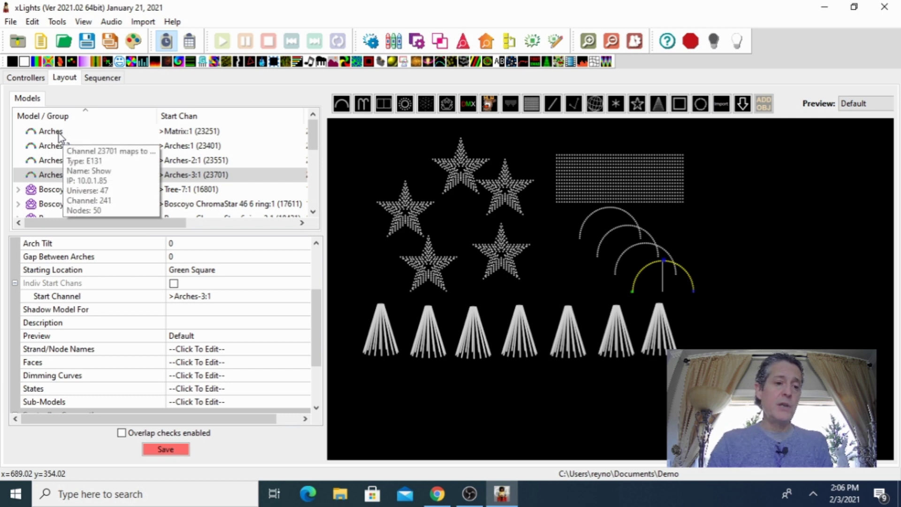
right_click(59, 136)
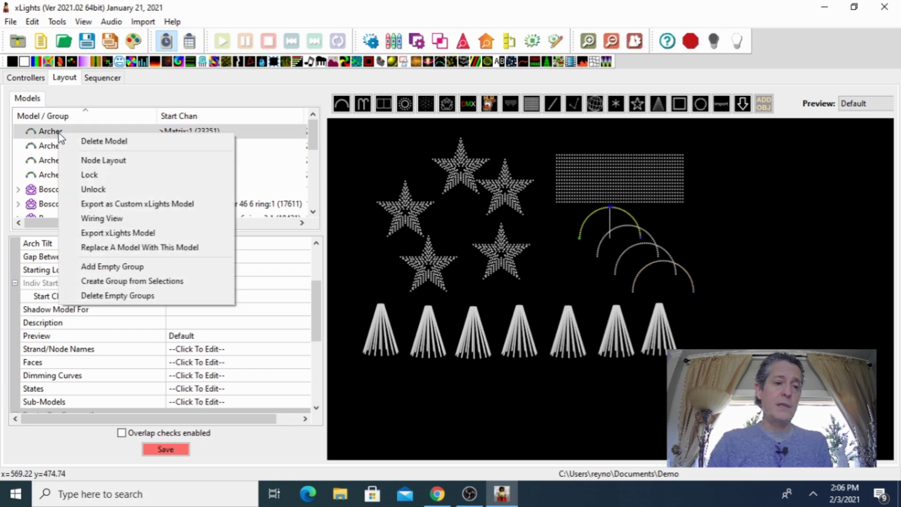
click(116, 268)
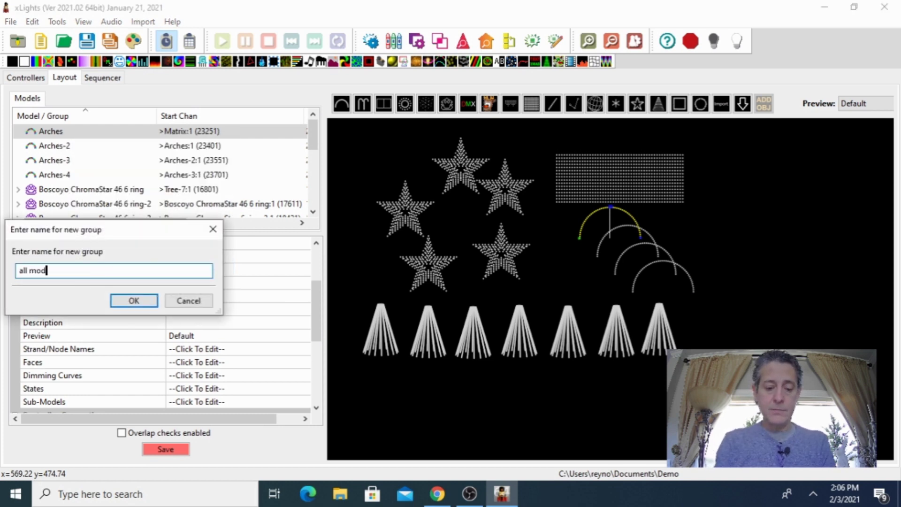
key(Return)
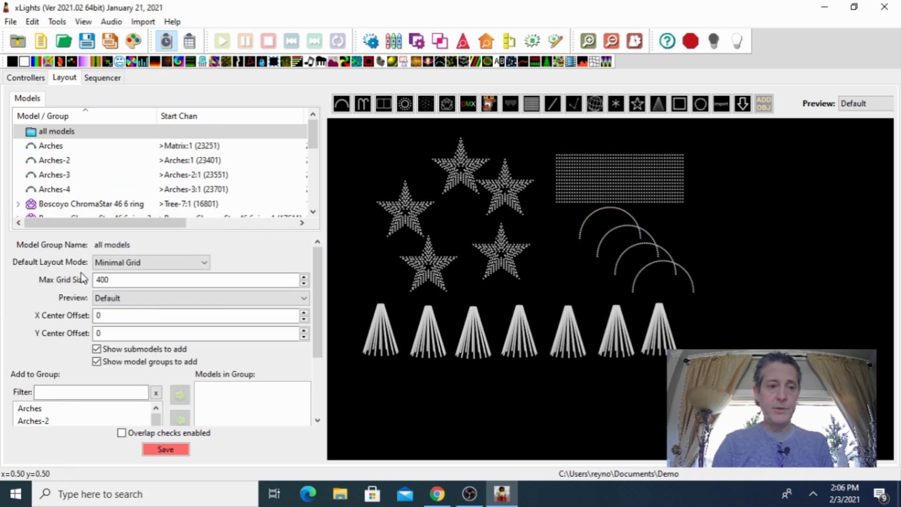
Add every available model and submodel, from Arches through Tree-7, to the "all models" group and save the layout.
drag(318, 267, 315, 345)
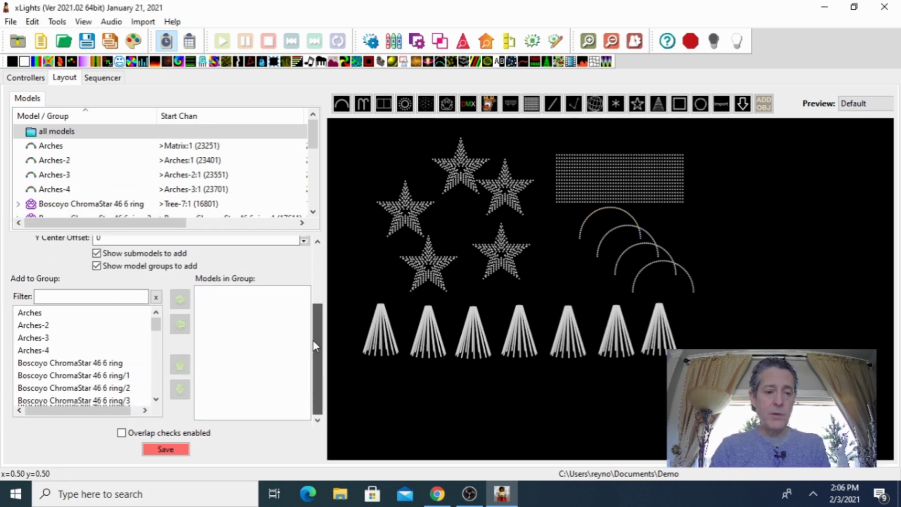
click(46, 317)
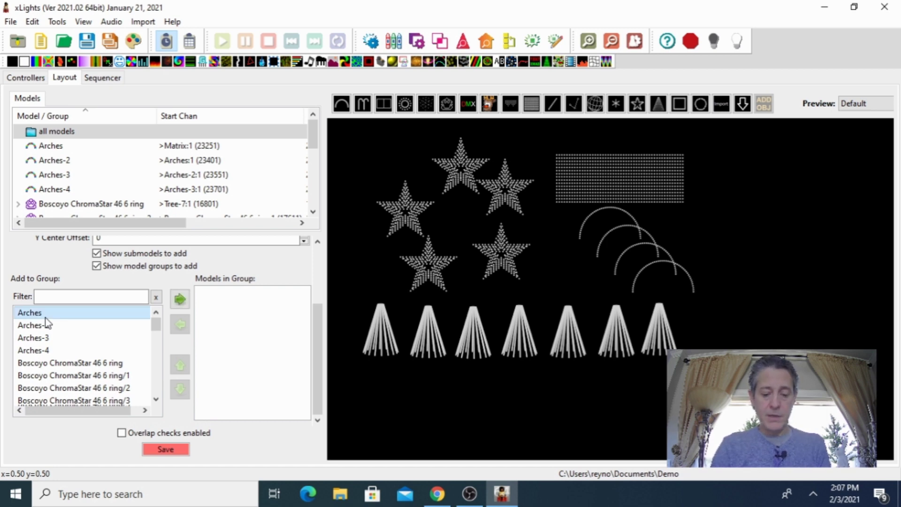
key(shift+Down)
key(shift+Down)
key(shift+Down)
key(shift+Down)
key(shift+Down)
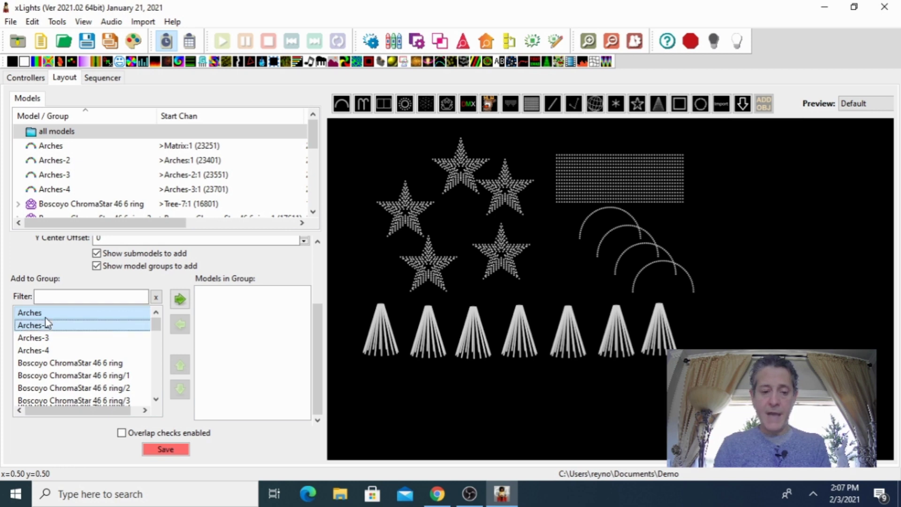
key(shift+Down)
key(shift+Down)
key(shift+Down)
key(shift+Down)
key(shift+Down)
key(shift+Down)
key(shift+Down)
key(shift+Down)
key(shift+Down)
key(shift+Down)
key(shift+Down)
key(shift+Down)
key(shift+Down)
key(shift+Down)
key(shift+Down)
key(shift+Down)
key(shift+Down)
key(shift+Down)
key(shift+Down)
key(shift+Down)
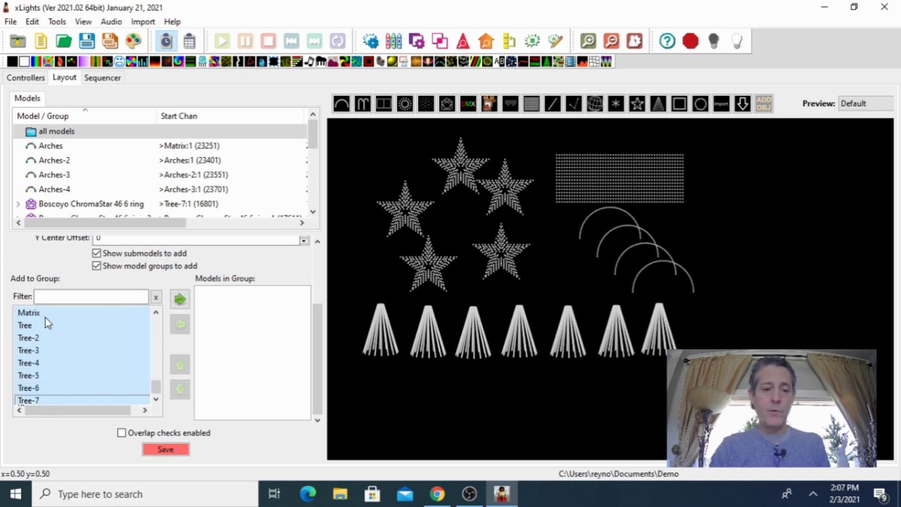
click(181, 302)
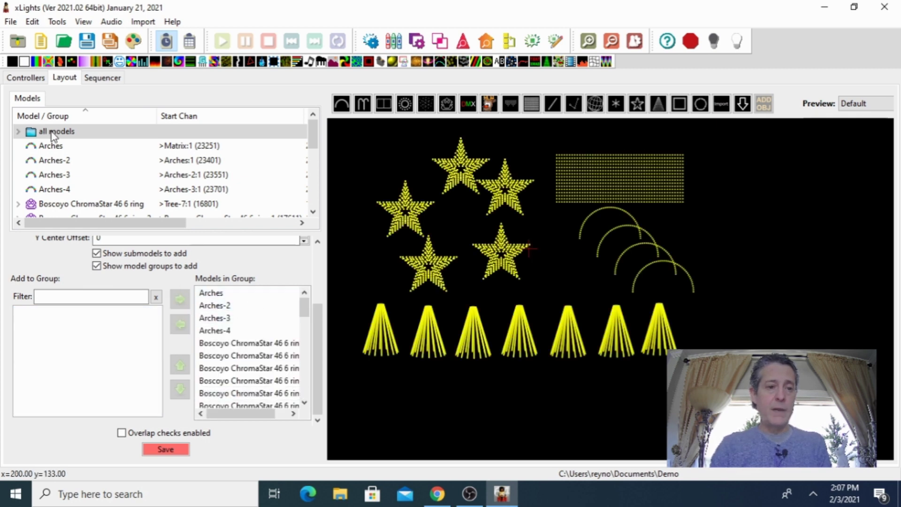
click(166, 451)
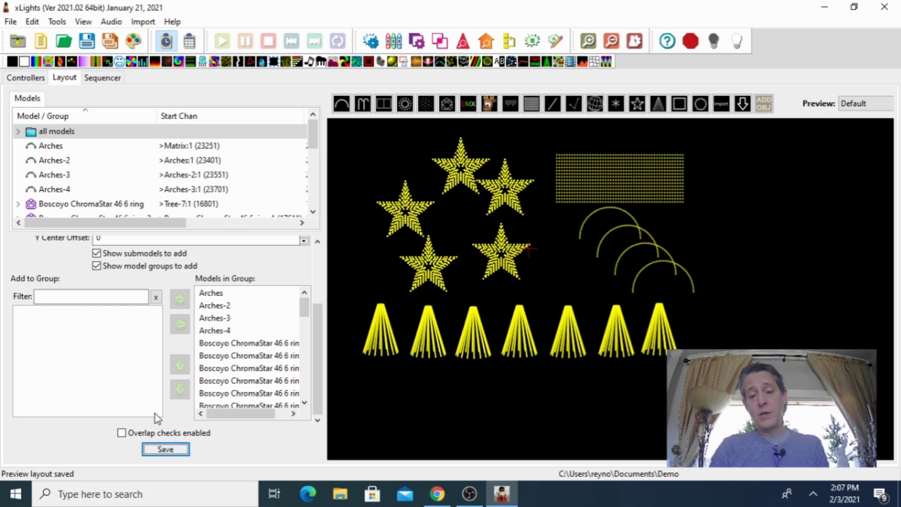
Open the sequencer and add the "all models" group to the display elements of the Master View.
click(108, 80)
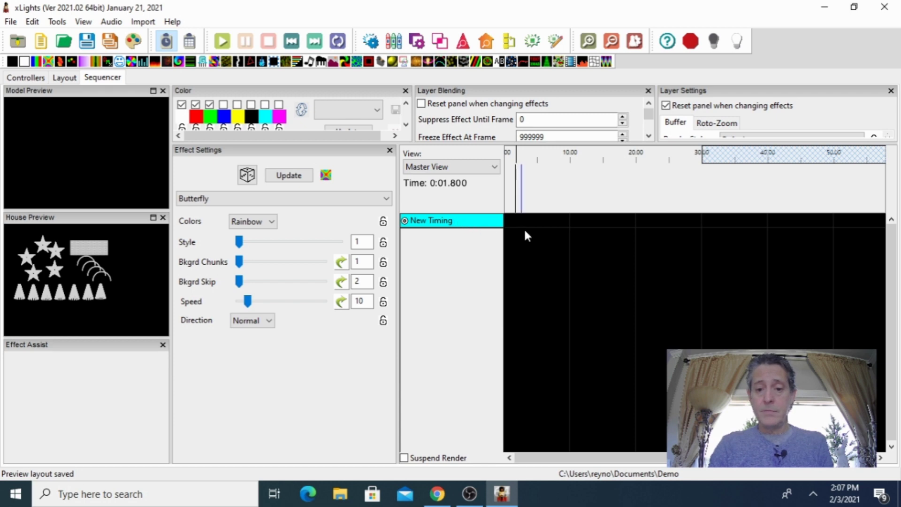
right_click(467, 224)
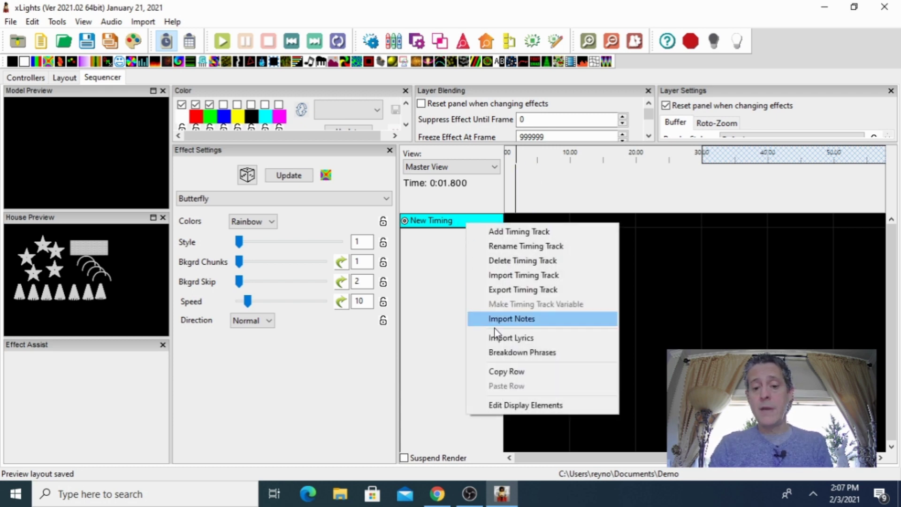
click(521, 405)
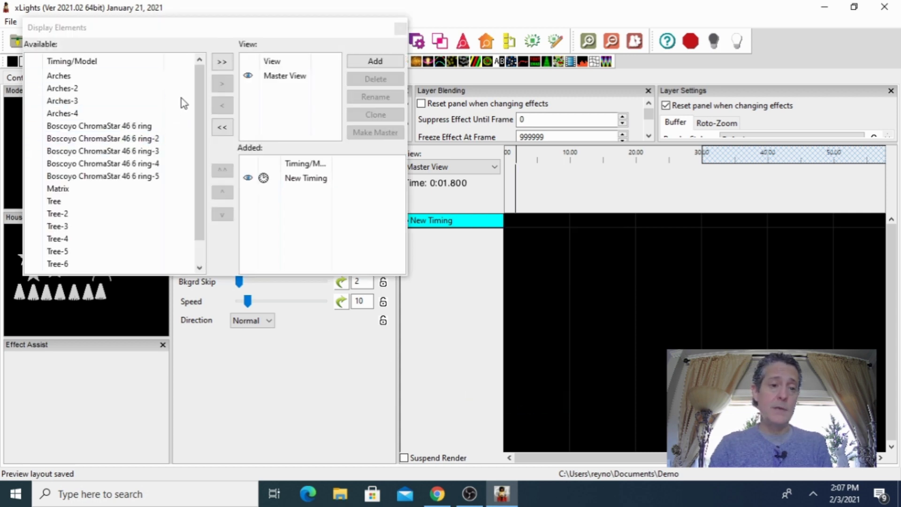
drag(200, 136, 181, 203)
click(60, 264)
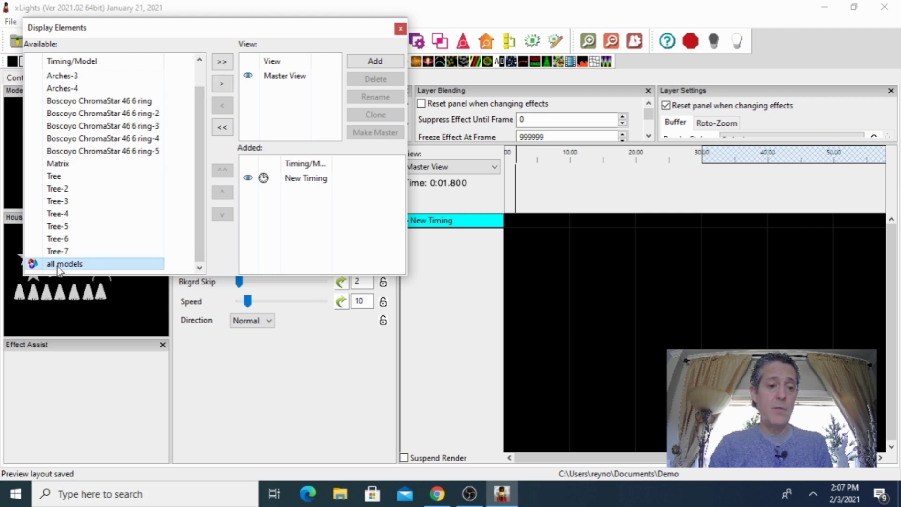
click(222, 84)
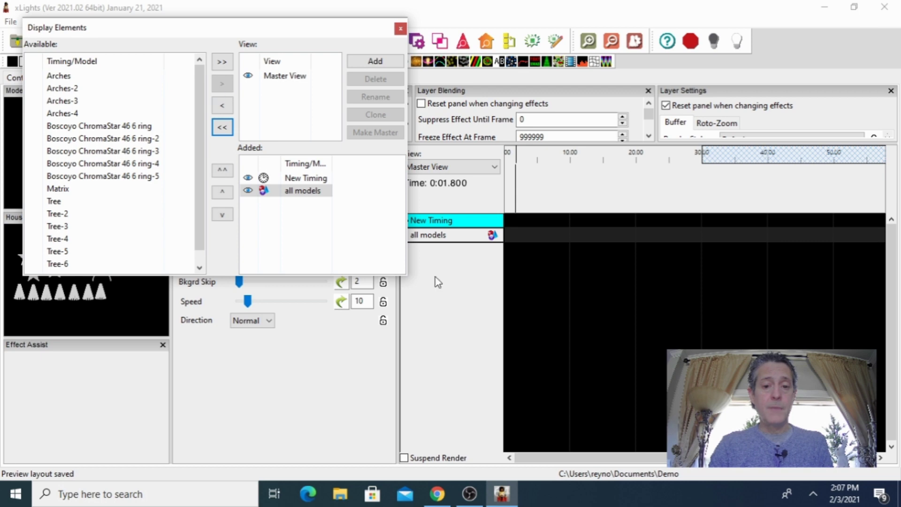
click(400, 29)
Expand and collapse the "all models" row, and place a Pinwheel effect on it from about 1.45 to 8.95 seconds.
double_click(431, 235)
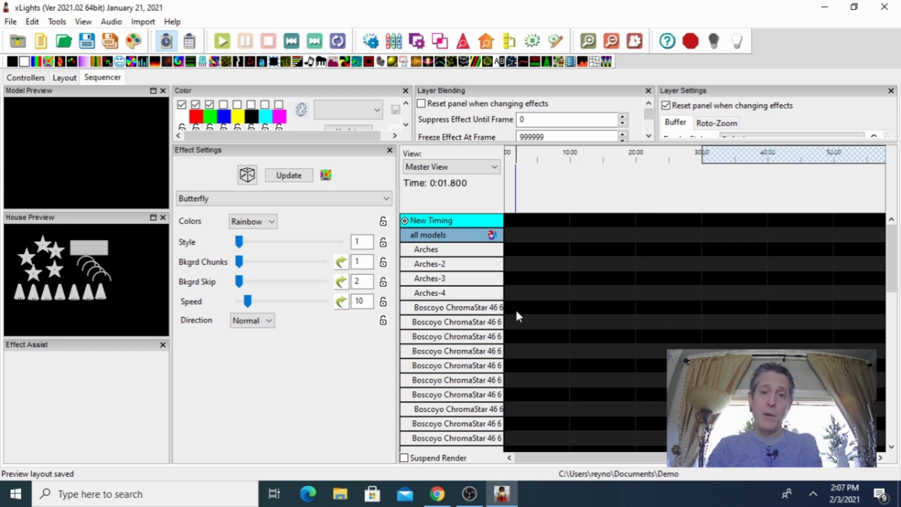
double_click(459, 237)
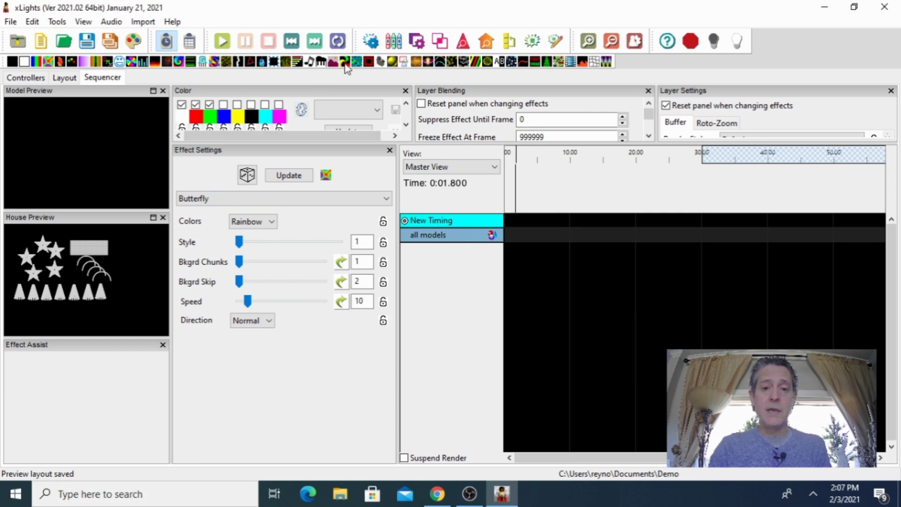
drag(345, 61, 538, 238)
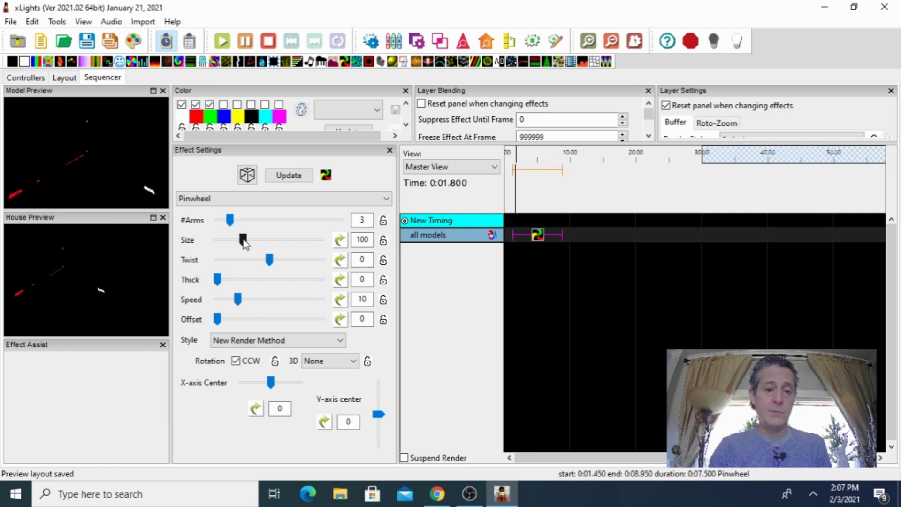
Set the Pinwheel effect's thickness to 17 and twist to 80, and try toggling its counter-clockwise rotation.
click(218, 280)
drag(217, 281, 282, 265)
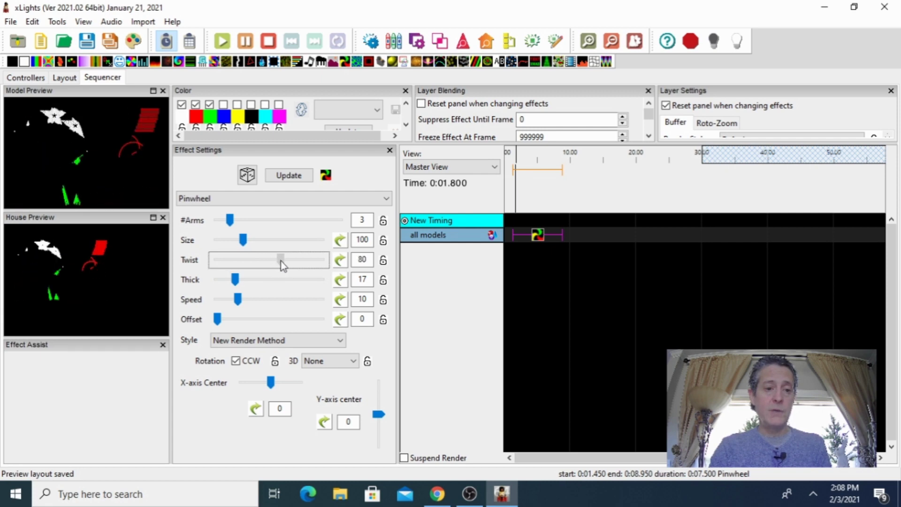
click(235, 361)
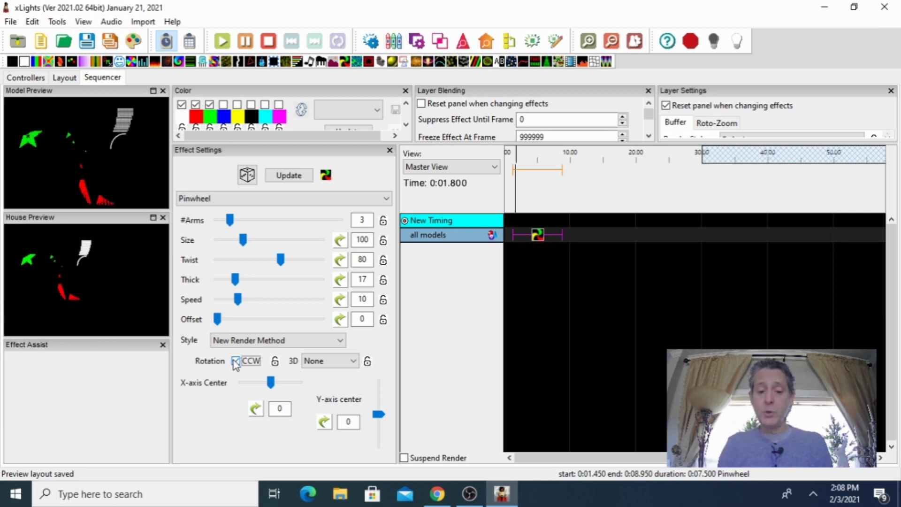
Switch to Chrome, examine the pinwheel sweep in the "Christmas Ping Pong" light show video, pausing at 2:30, and return to xLights.
click(438, 494)
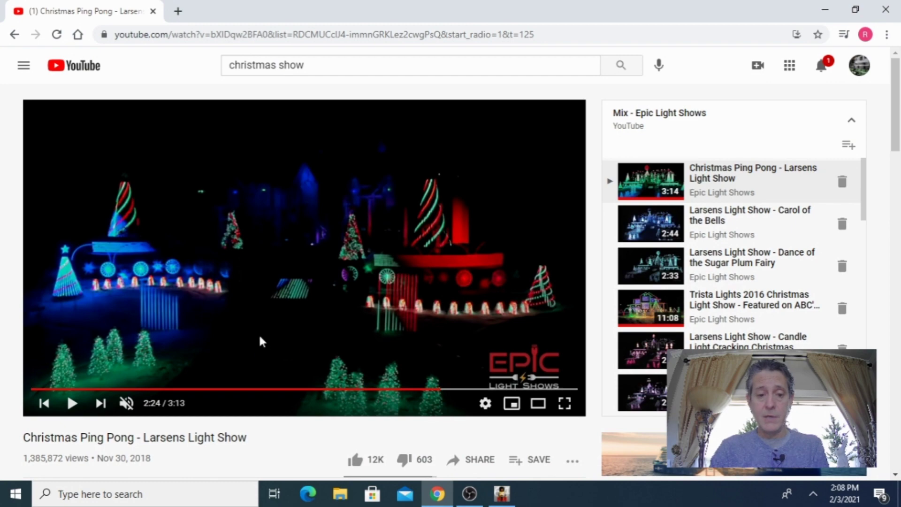
click(237, 332)
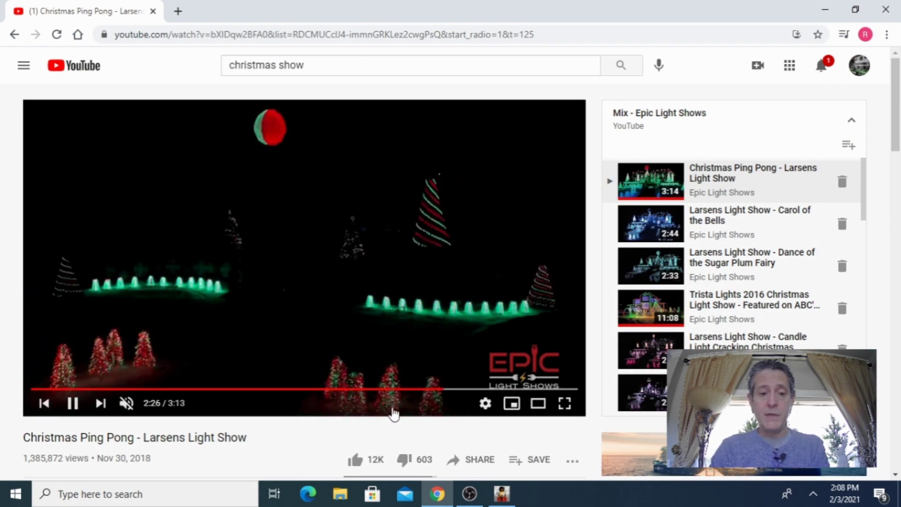
click(420, 390)
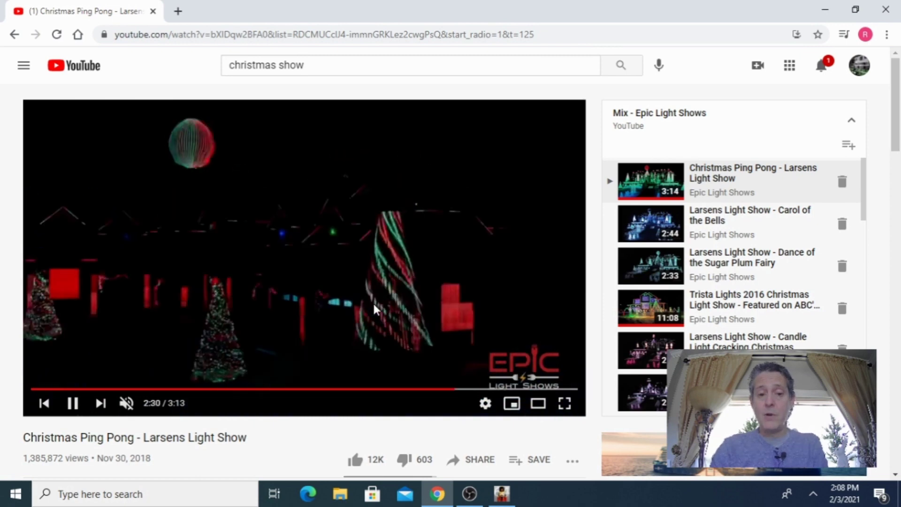
click(374, 304)
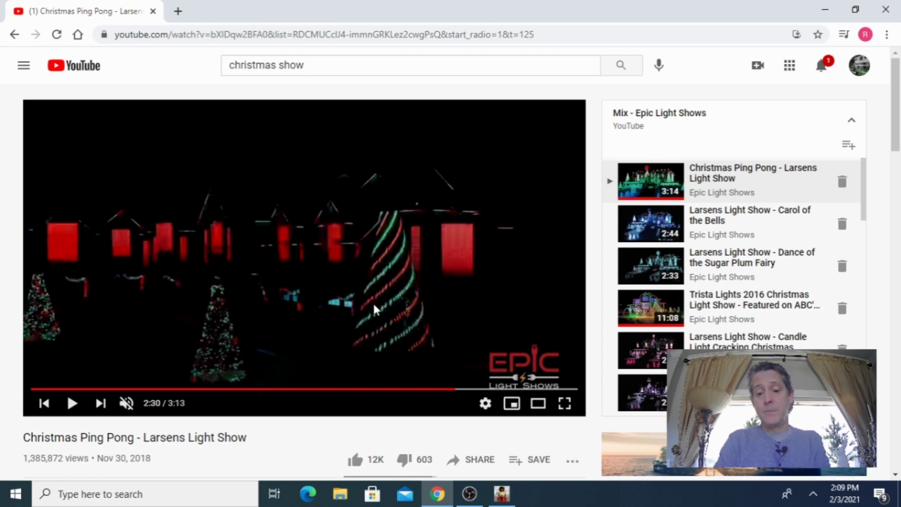
click(824, 9)
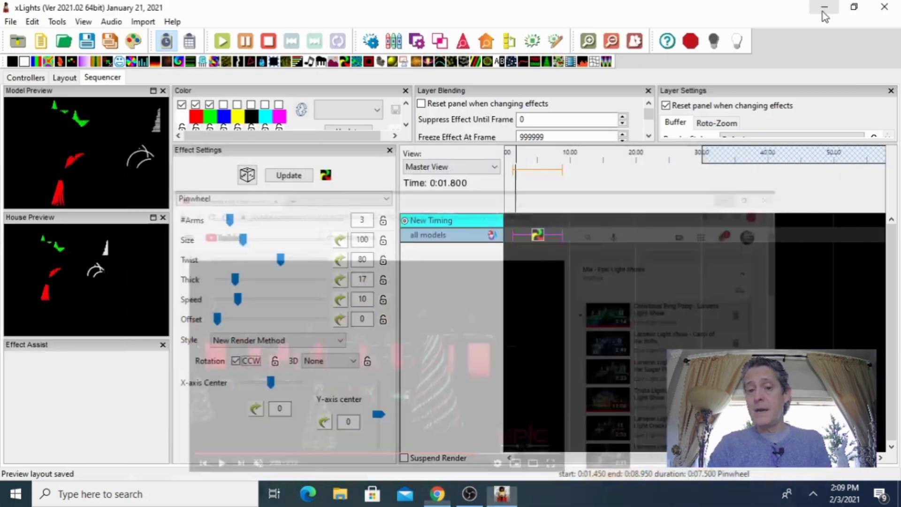